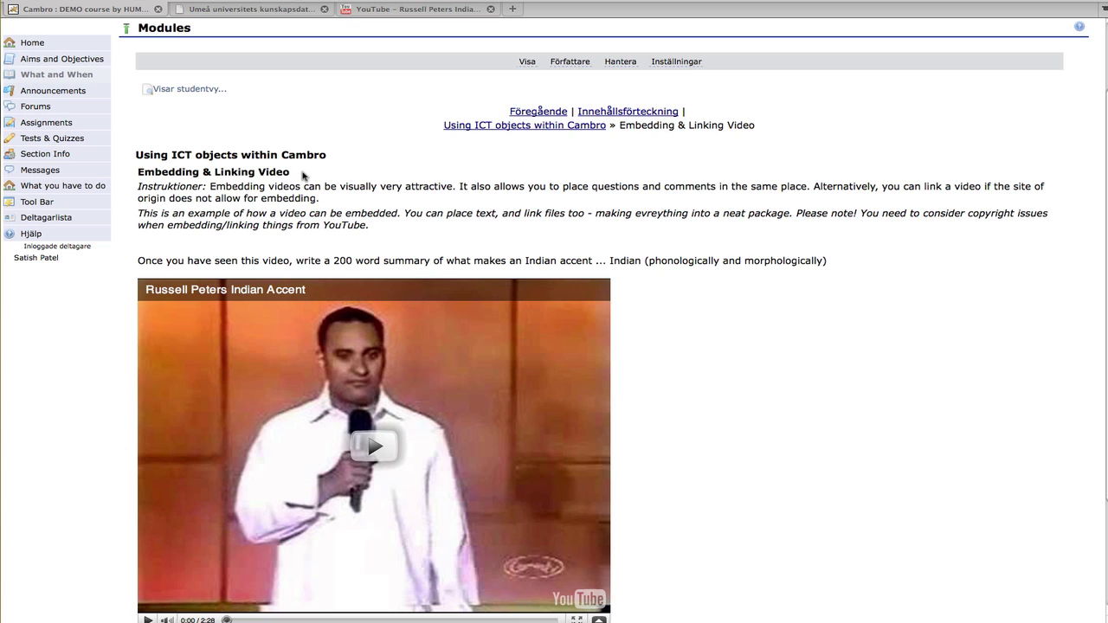
# Step: Highlight and review the module heading, section title and summary-writing assignment text
pyautogui.click(261, 157)
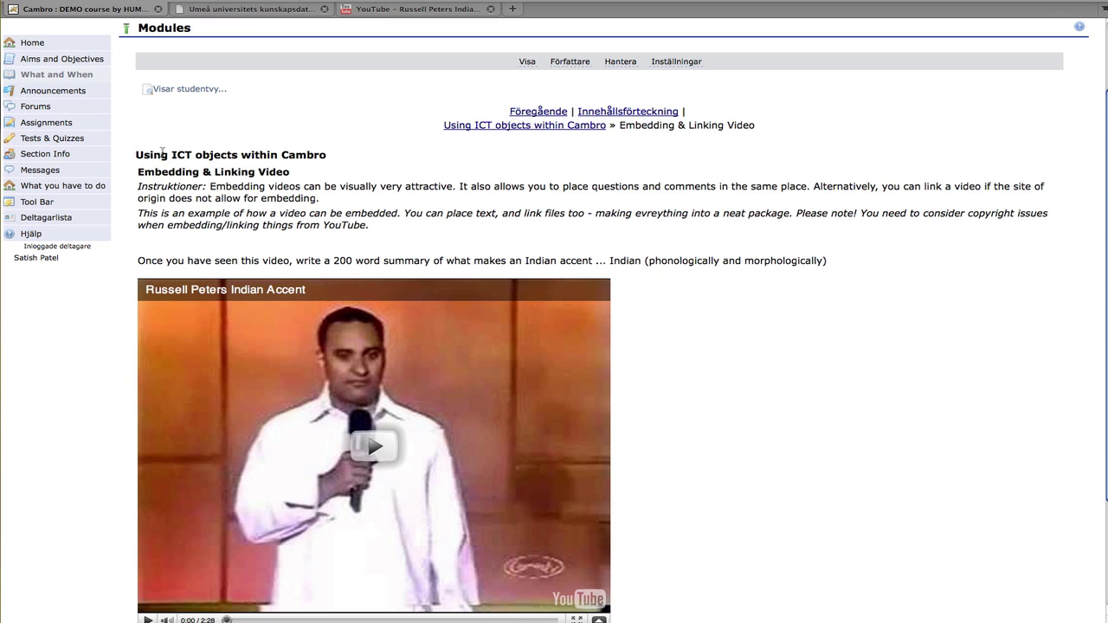
pyautogui.moveTo(136, 156); pyautogui.dragTo(322, 165)
pyautogui.click(320, 166)
pyautogui.moveTo(136, 170); pyautogui.dragTo(392, 228)
pyautogui.click(343, 246)
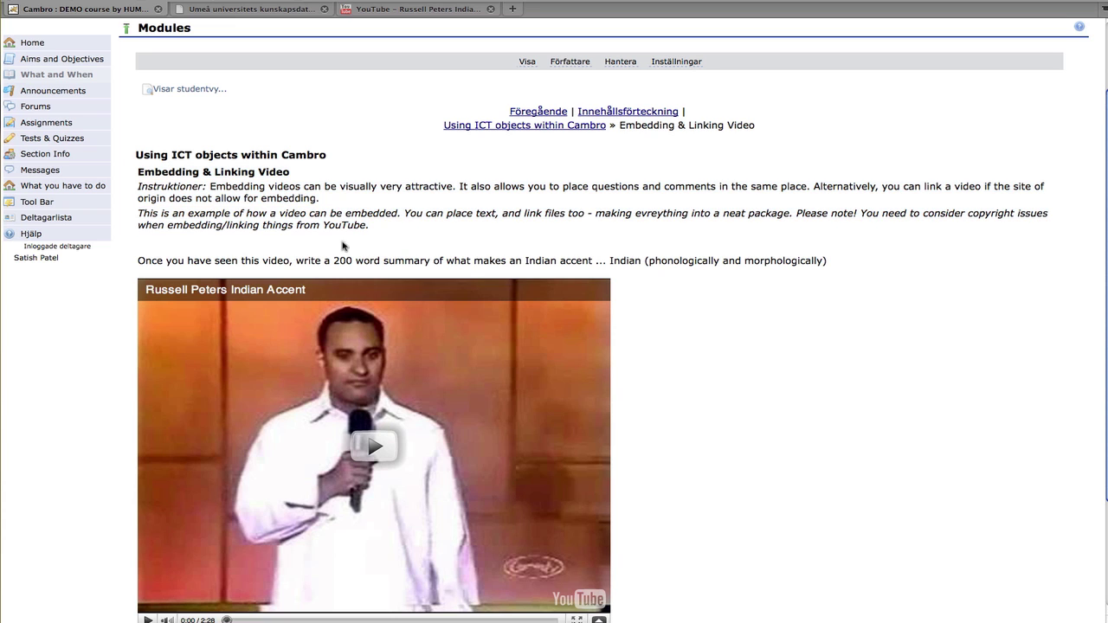
pyautogui.tripleClick(144, 257)
pyautogui.click(676, 286)
pyautogui.scroll(-1, 625, 329)
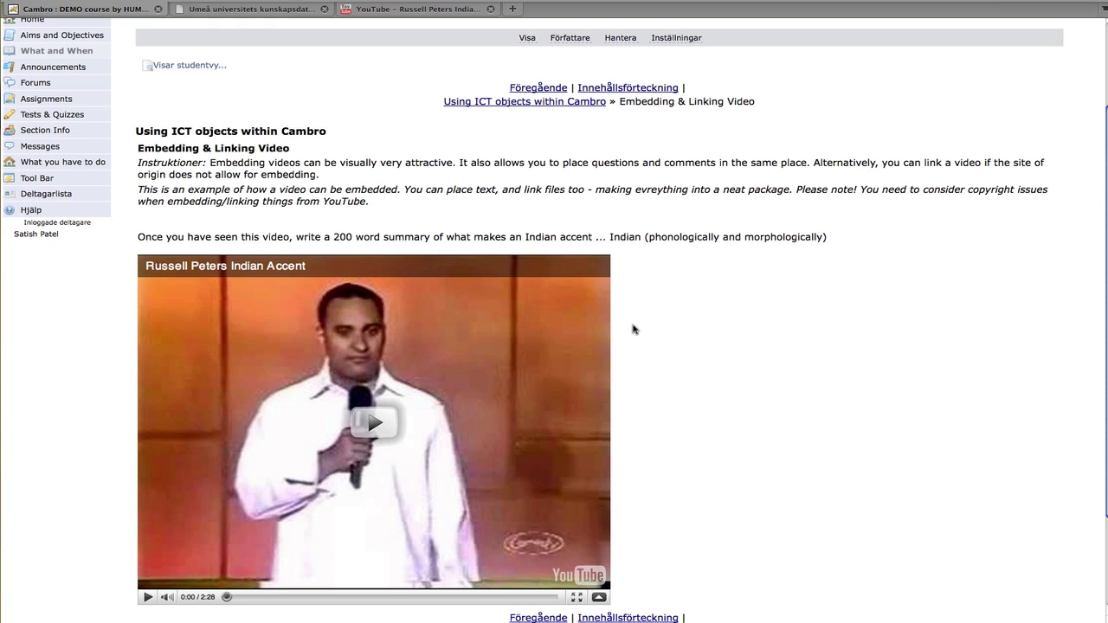
pyautogui.scroll(1, 641, 309)
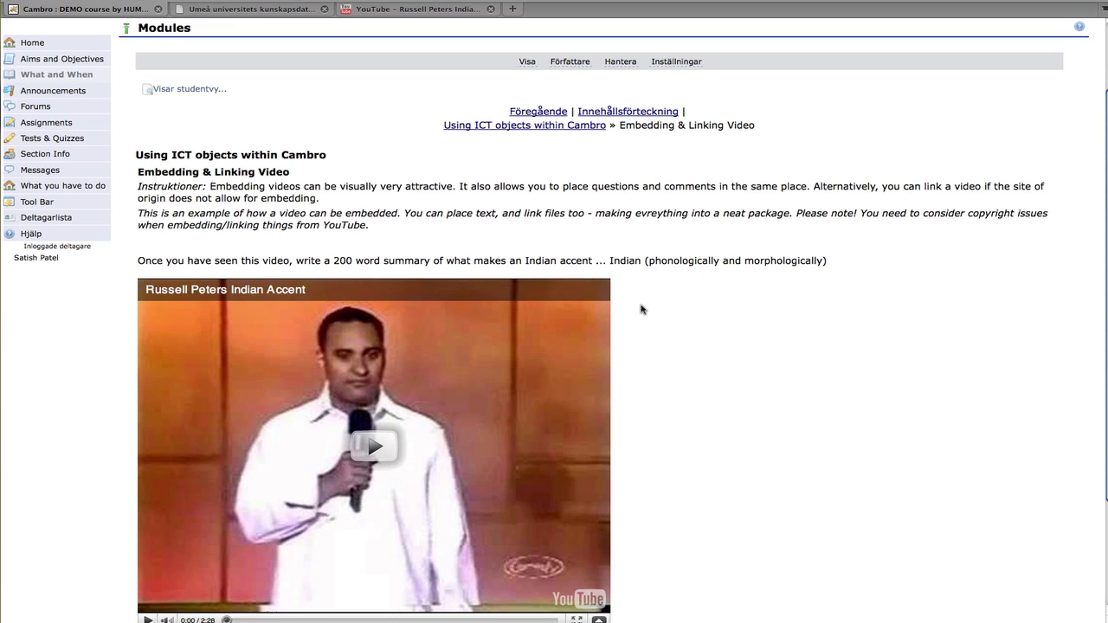
# Step: In author view (Författare), tick 'Using ICT objects within Cambro' and open it with Redigera
pyautogui.click(571, 79)
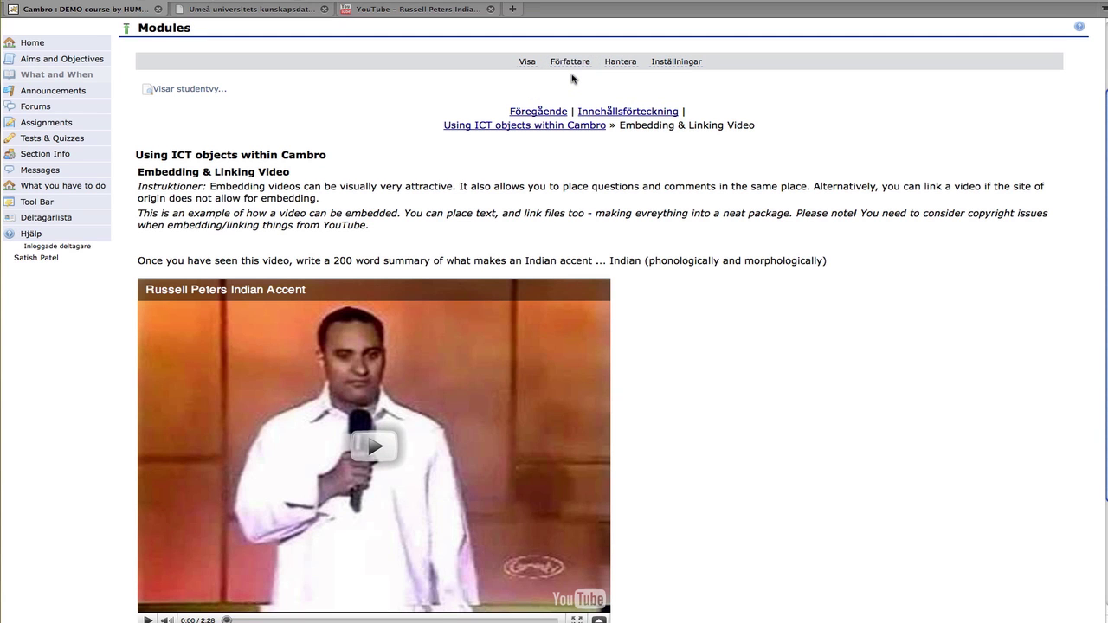
pyautogui.click(569, 64)
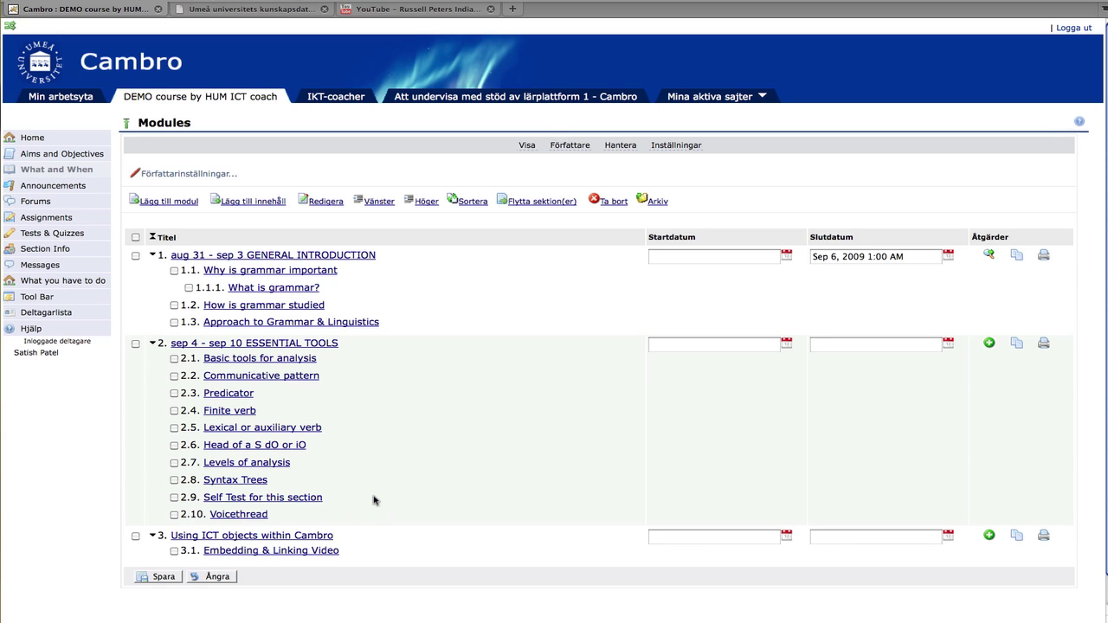
pyautogui.click(135, 536)
pyautogui.click(325, 205)
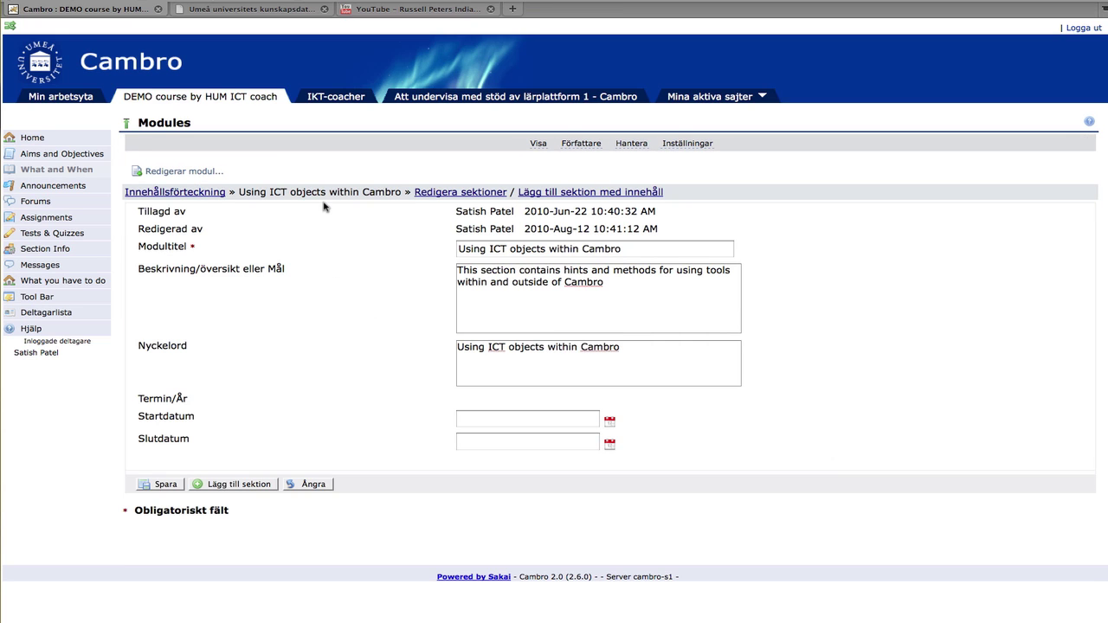
# Step: Add a new section titled 'Exemplying embedded video'
pyautogui.click(250, 484)
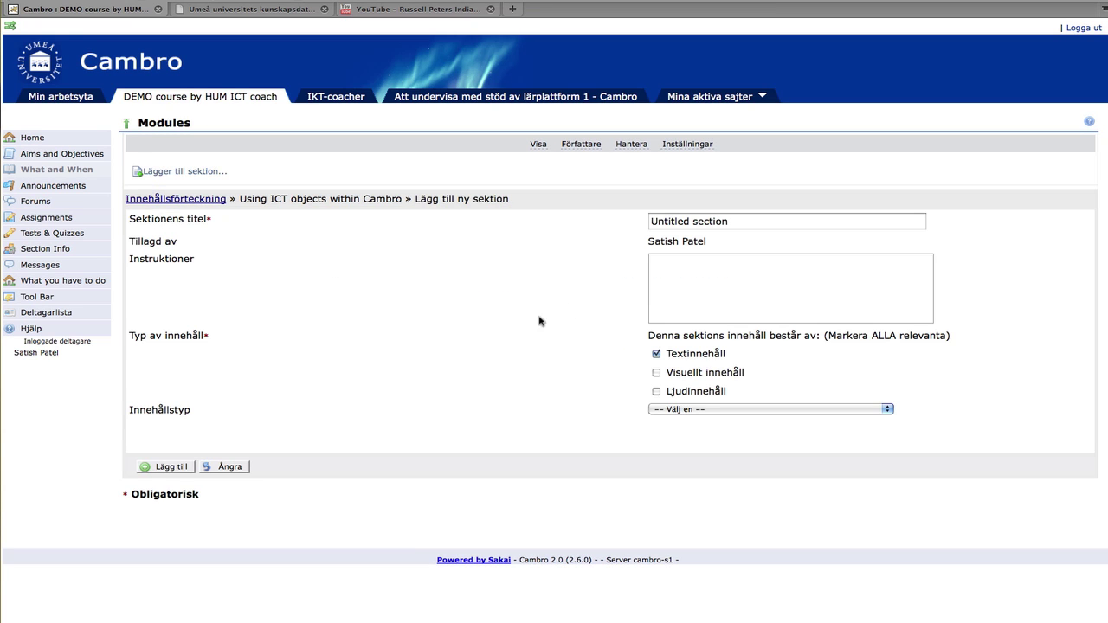
pyautogui.moveTo(737, 224); pyautogui.dragTo(642, 223)
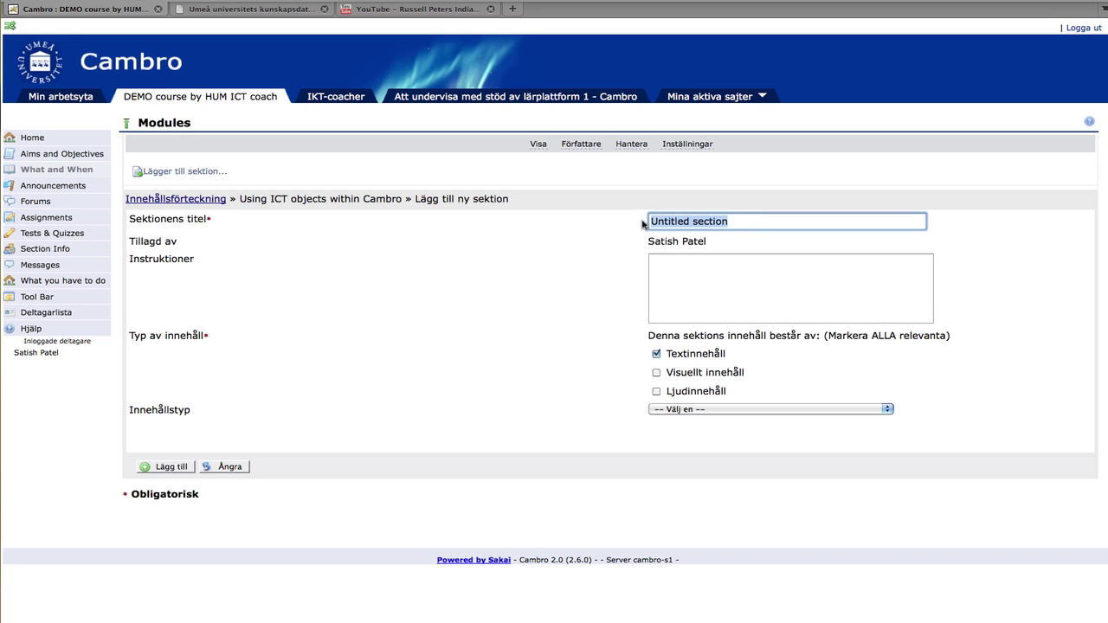
pyautogui.press('BackSpace')
pyautogui.write('Exempl')
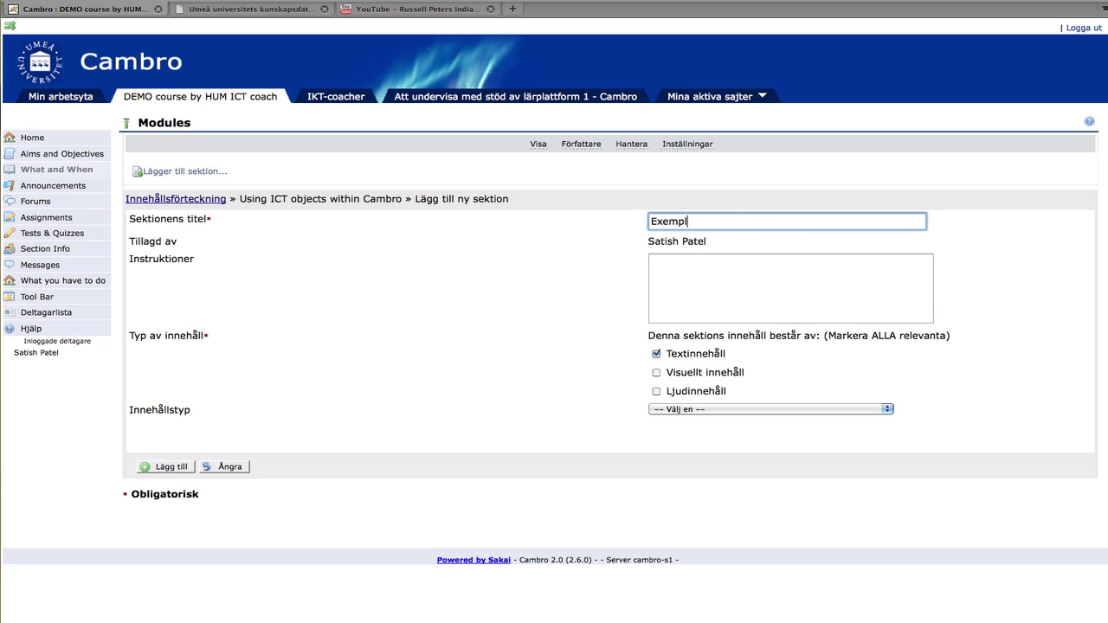
pyautogui.write('ying embedded video')
# Step: Fill in placeholder instructions and tick Visuellt innehåll and Ljudinnehåll as content types
pyautogui.click(735, 292)
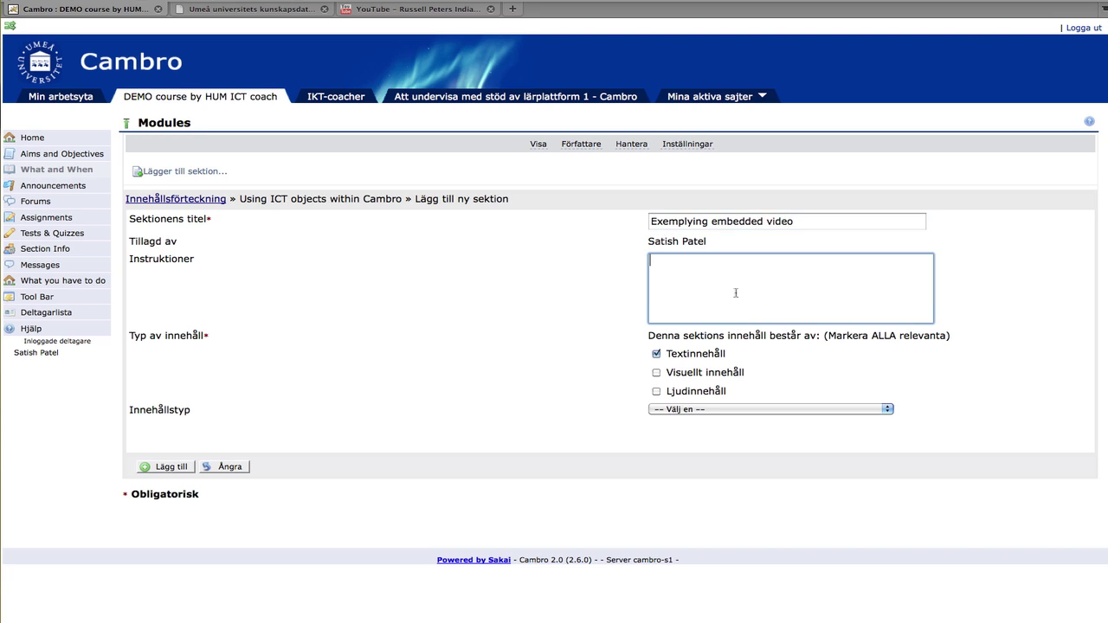
pyautogui.write('uiyiyyfyewyi')
pyautogui.click(657, 374)
pyautogui.click(656, 391)
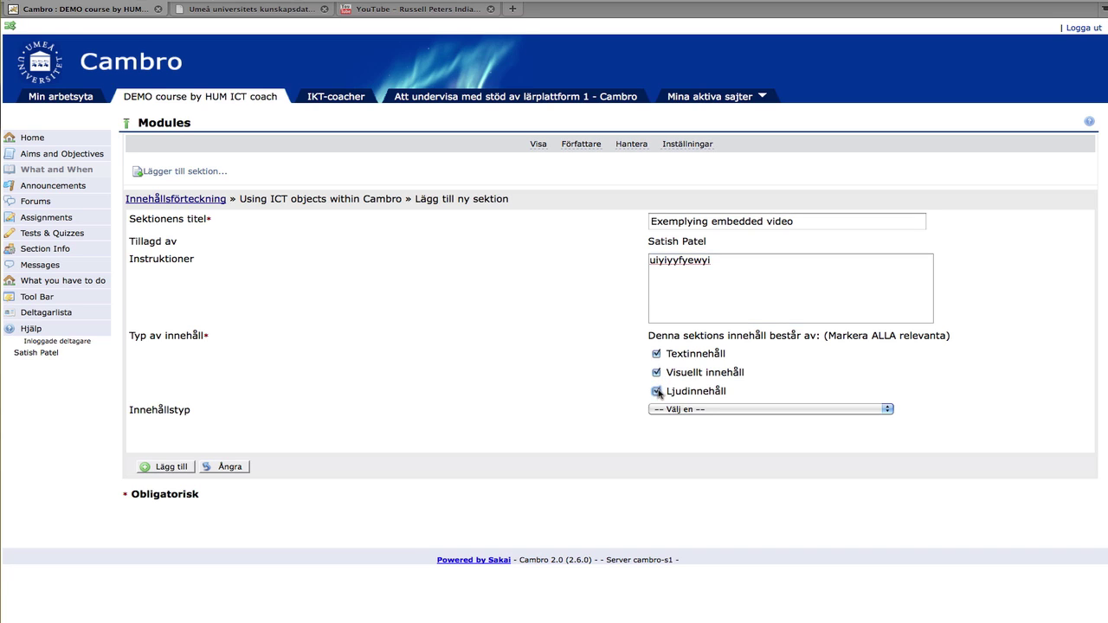
pyautogui.click(890, 410)
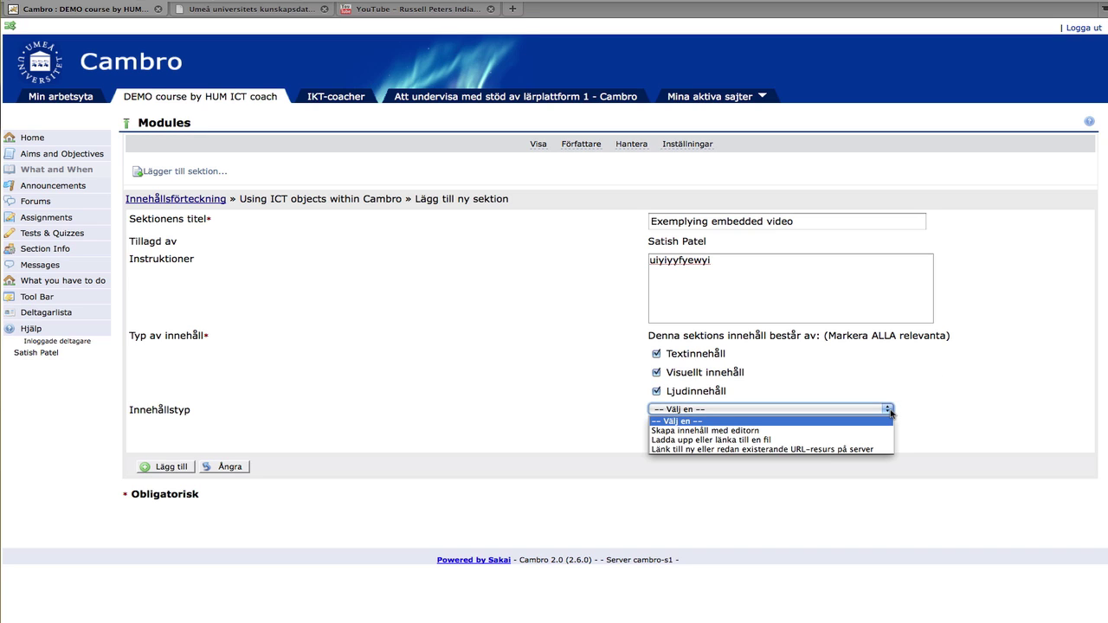
# Step: Set Innehållstyp to 'Skapa innehåll med editorn'
pyautogui.click(795, 431)
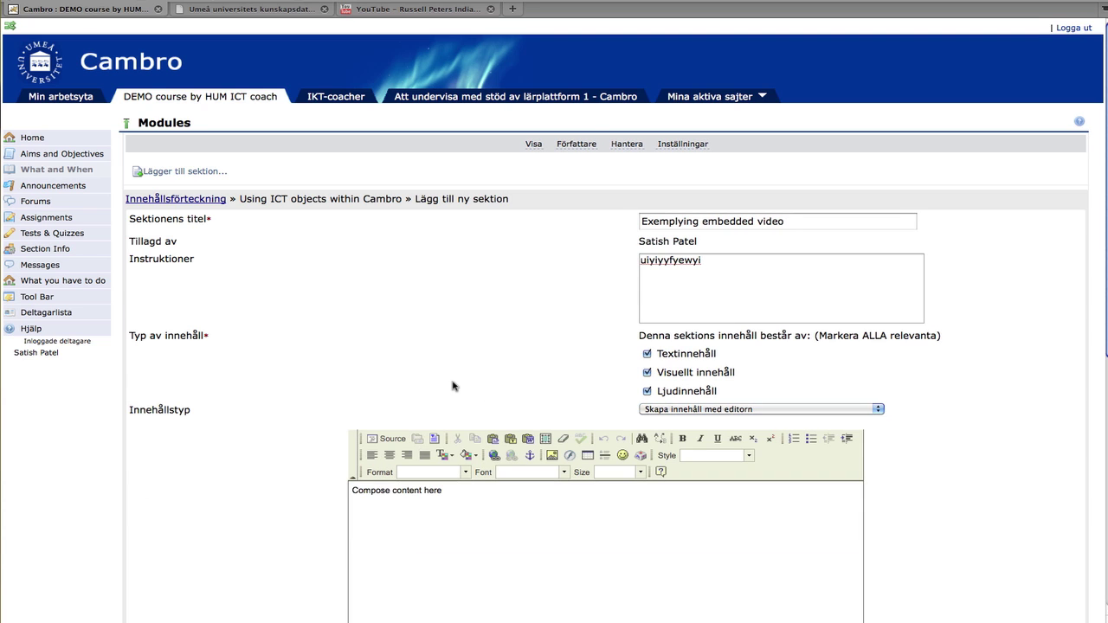
pyautogui.scroll(-1, 450, 386)
pyautogui.scroll(-2, 450, 386)
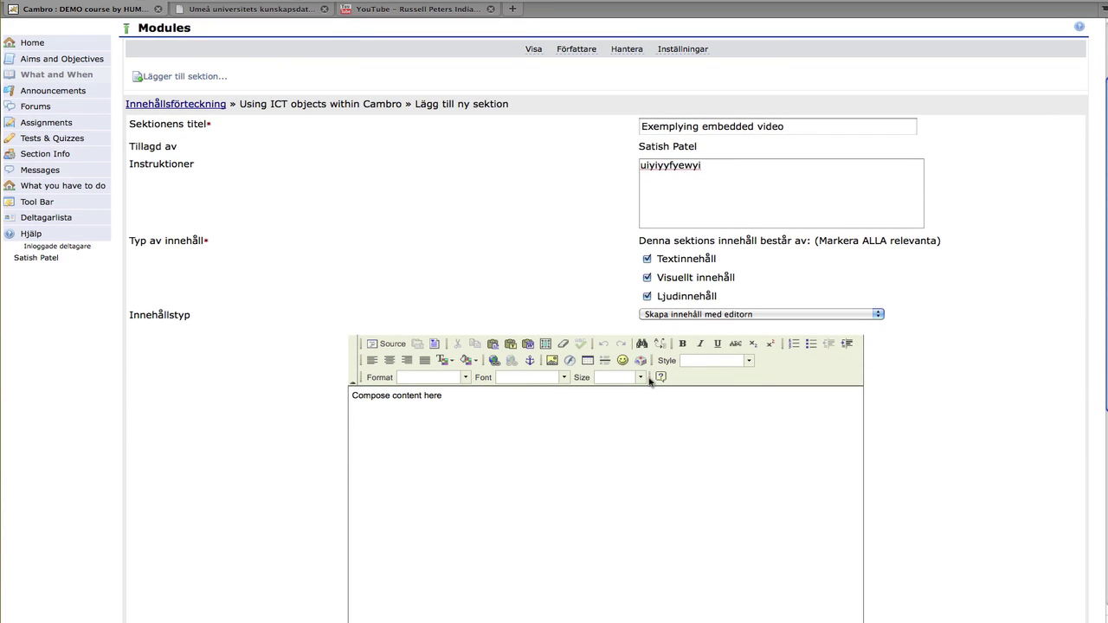
pyautogui.click(877, 316)
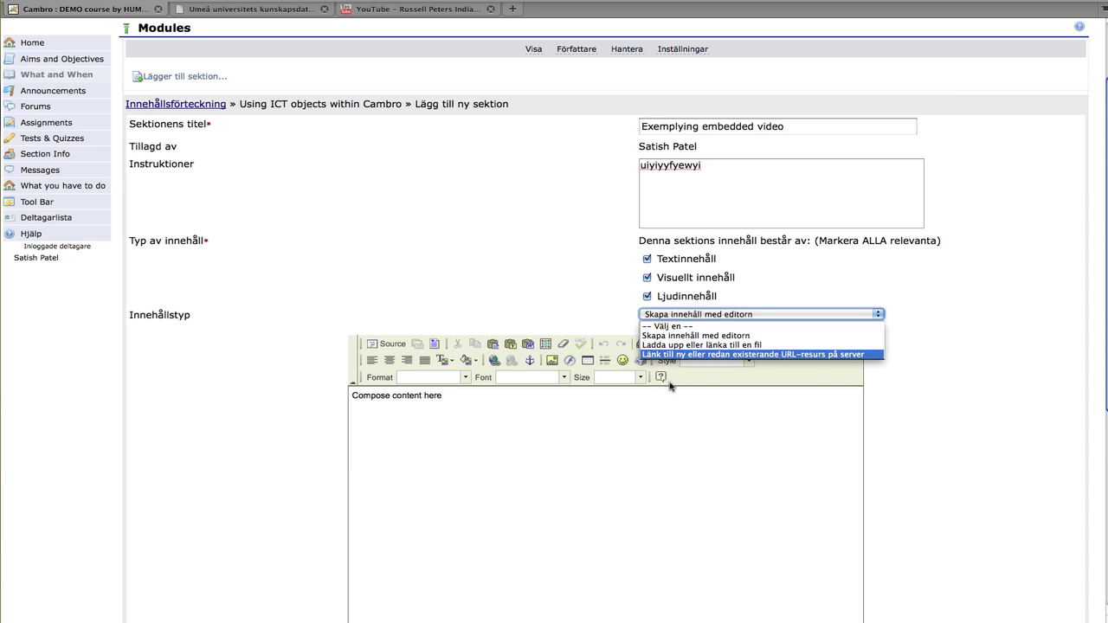
pyautogui.click(599, 412)
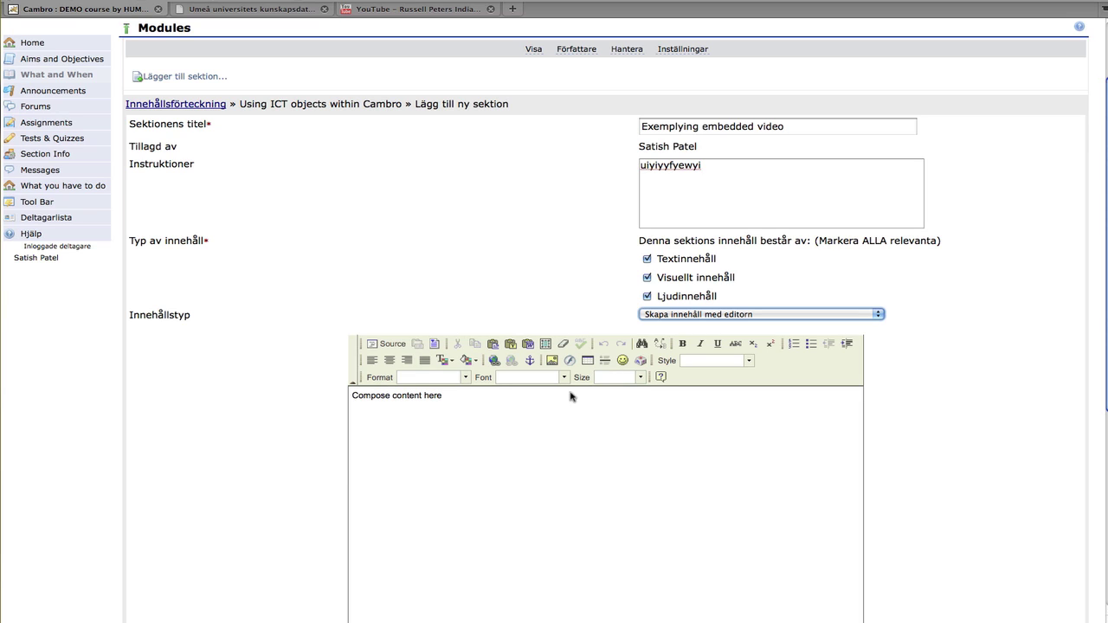
# Step: Replace the 'Compose content here' placeholder with 'Watch this video and blah blah'
pyautogui.click(449, 400)
pyautogui.press('BackSpace')
pyautogui.press('BackSpace')
pyautogui.press('BackSpace')
pyautogui.press('BackSpace')
pyautogui.press('BackSpace')
pyautogui.press('BackSpace')
pyautogui.press('BackSpace')
pyautogui.press('BackSpace')
pyautogui.press('BackSpace')
pyautogui.press('BackSpace')
pyautogui.press('BackSpace')
pyautogui.press('BackSpace')
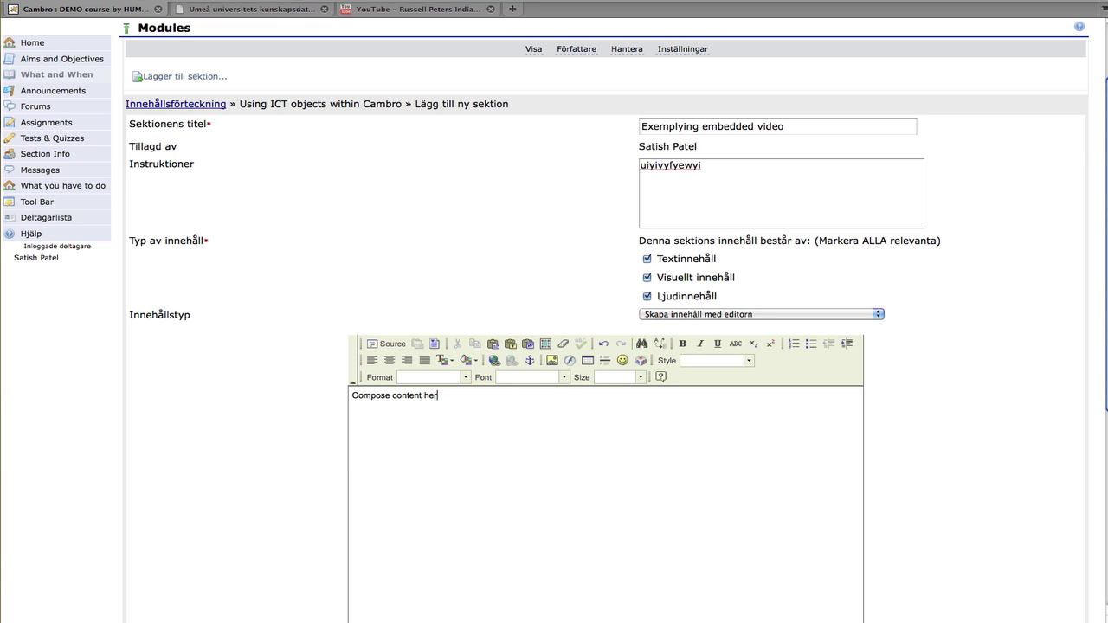
pyautogui.press('BackSpace')
pyautogui.press('BackSpace')
pyautogui.press('BackSpace')
pyautogui.press('BackSpace')
pyautogui.press('BackSpace')
pyautogui.press('BackSpace')
pyautogui.press('BackSpace')
pyautogui.press('BackSpace')
pyautogui.write('Watch this video and blah b')
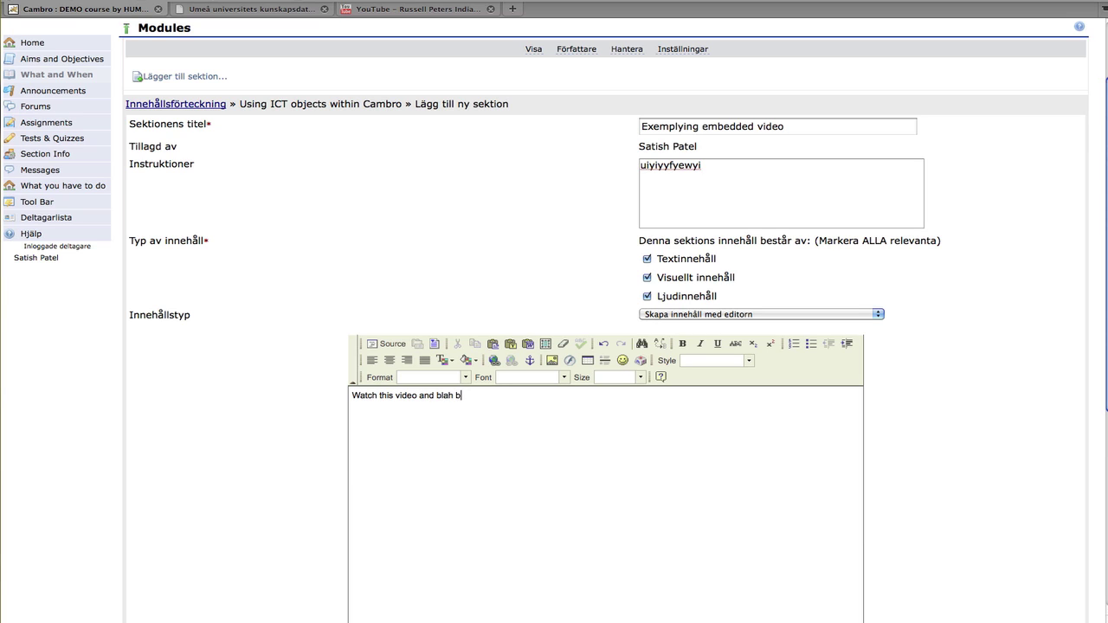
pyautogui.write('lah')
# Step: Open the 'Russell Peters - Gay Indians' YouTube video and pause it at 0:03
pyautogui.click(445, 11)
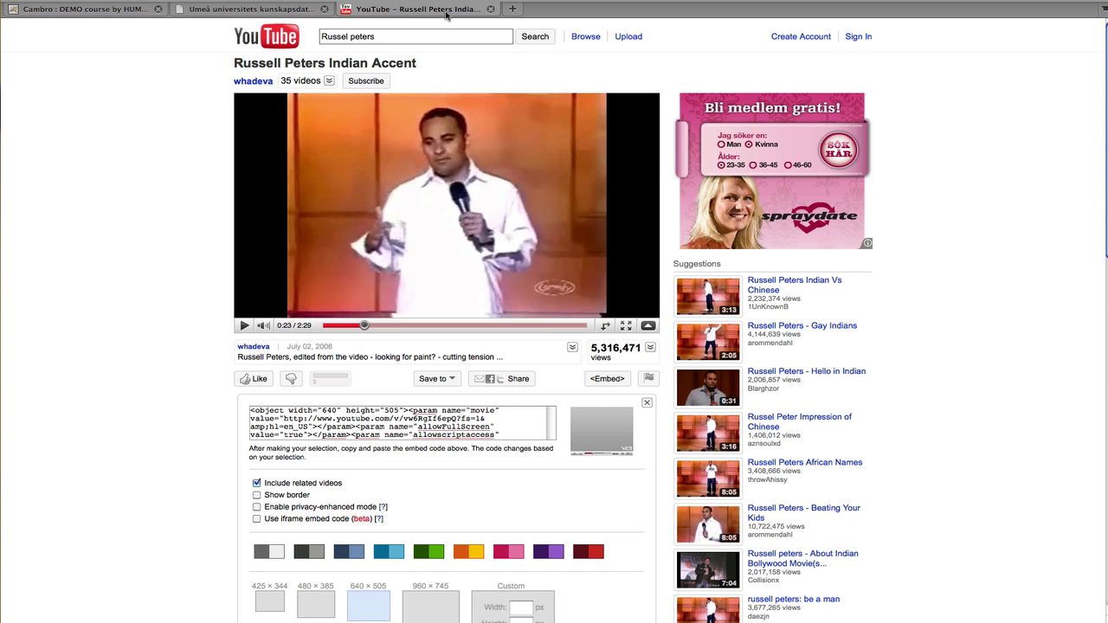
pyautogui.scroll(-1, 874, 432)
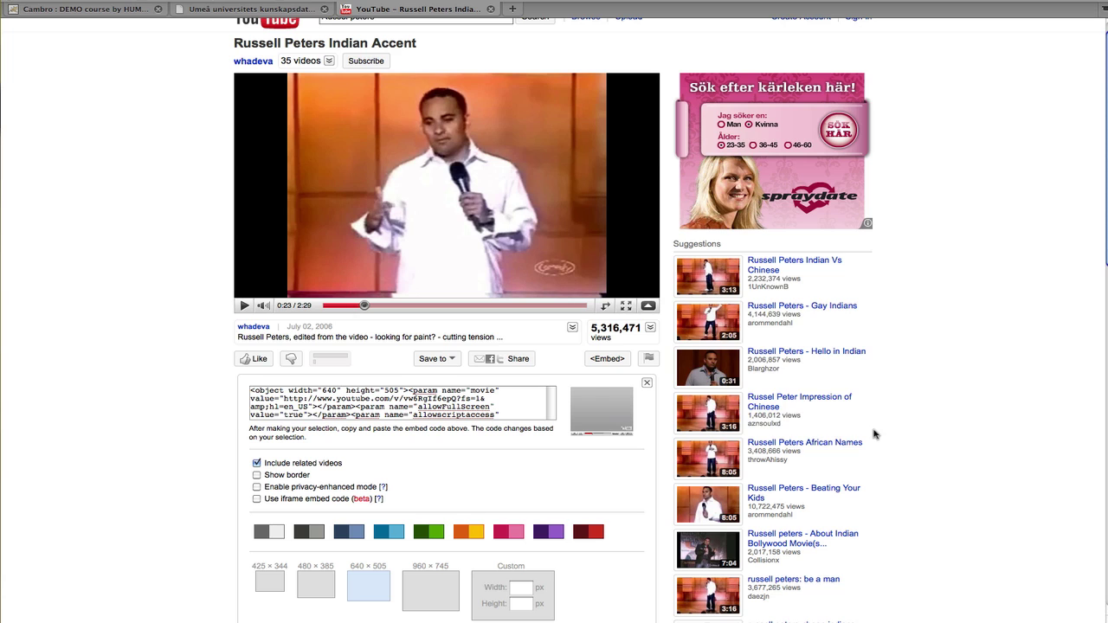
pyautogui.click(782, 305)
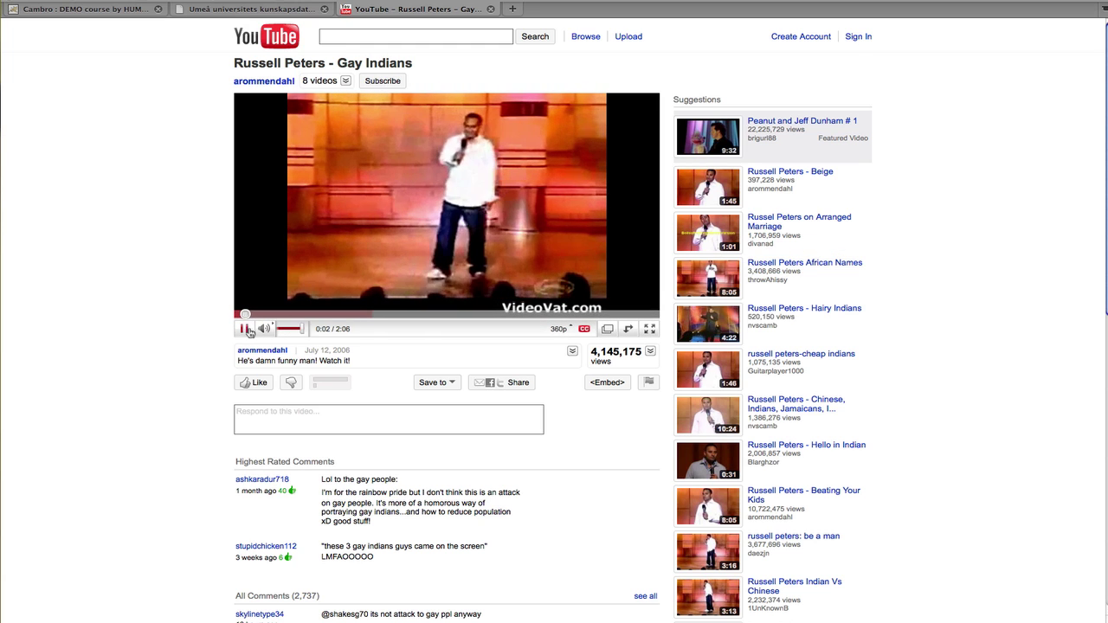
pyautogui.click(244, 329)
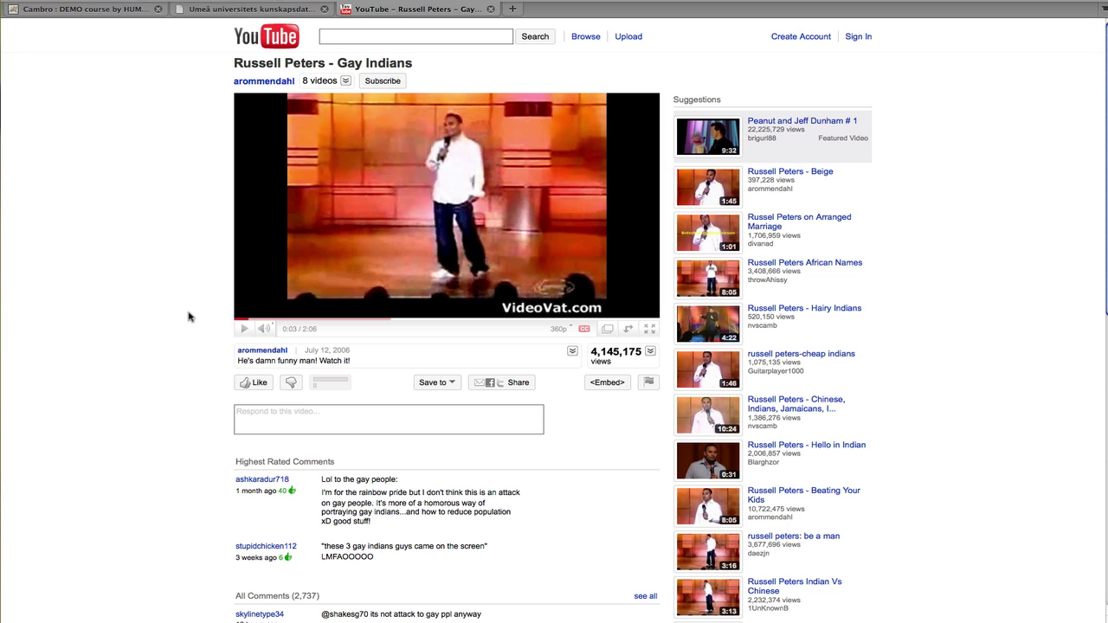
pyautogui.click(412, 407)
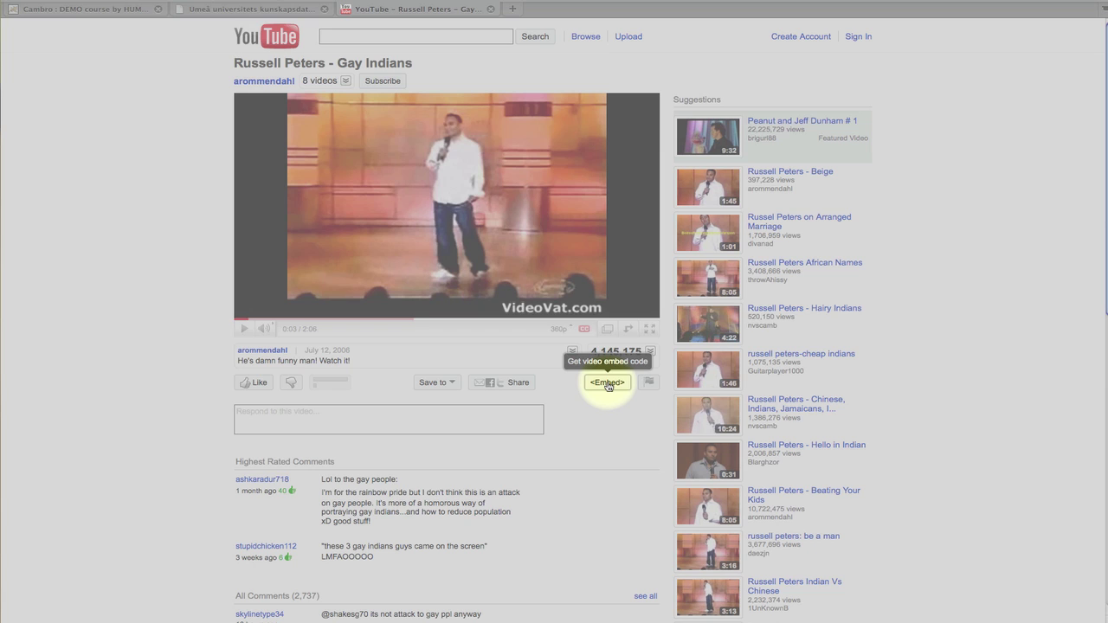
# Step: Get 660×525 embed code without related videos and with a border, and select it for copying
pyautogui.click(608, 383)
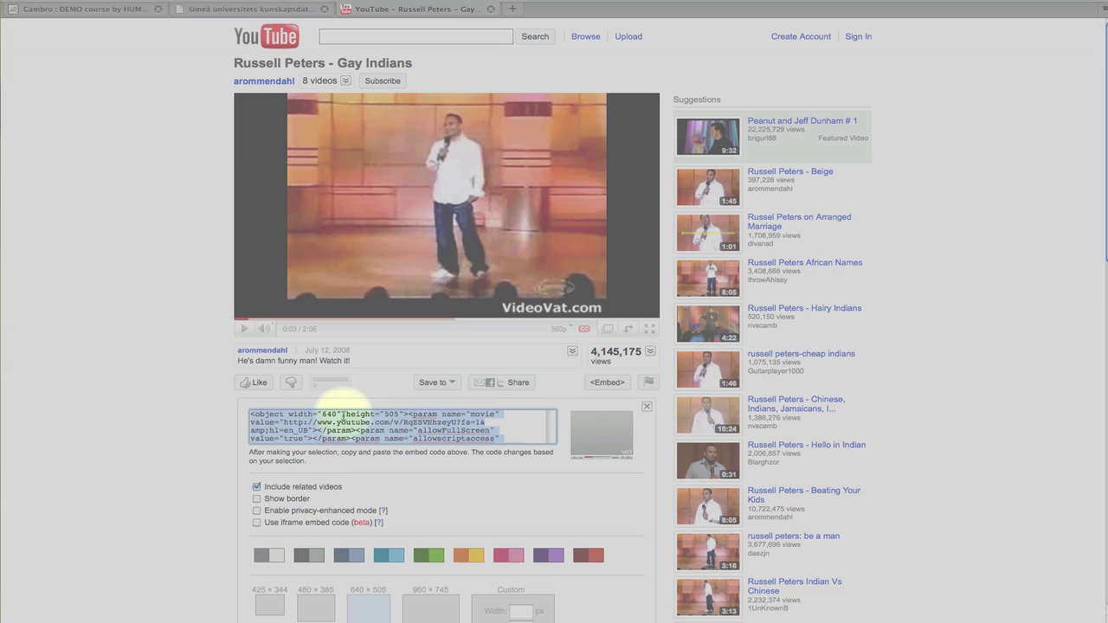
pyautogui.scroll(-1, 525, 430)
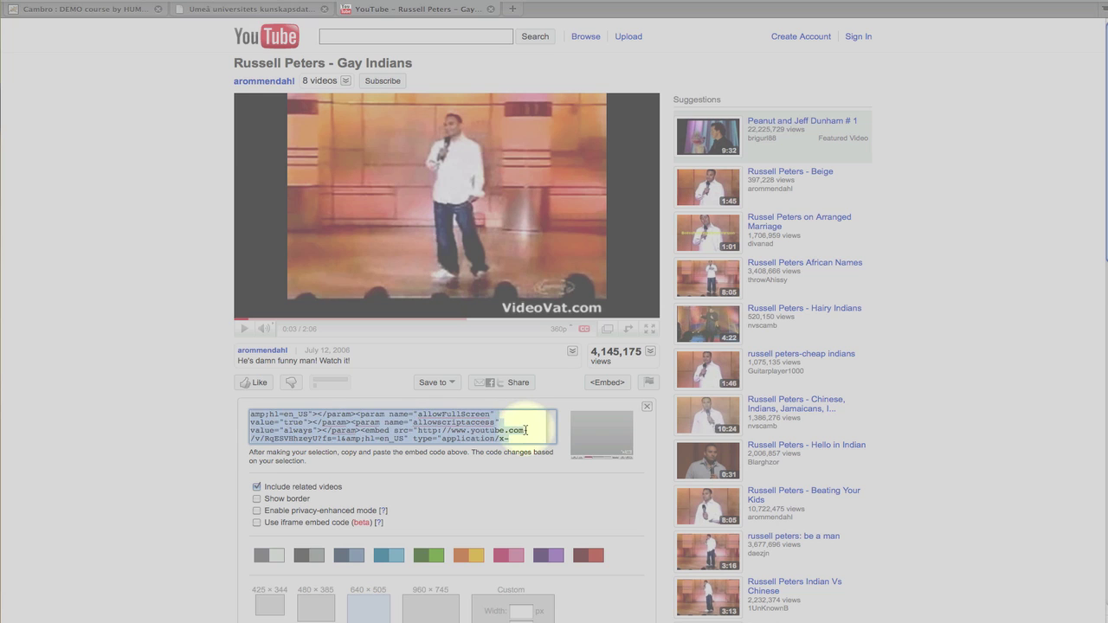
pyautogui.scroll(-1, 217, 453)
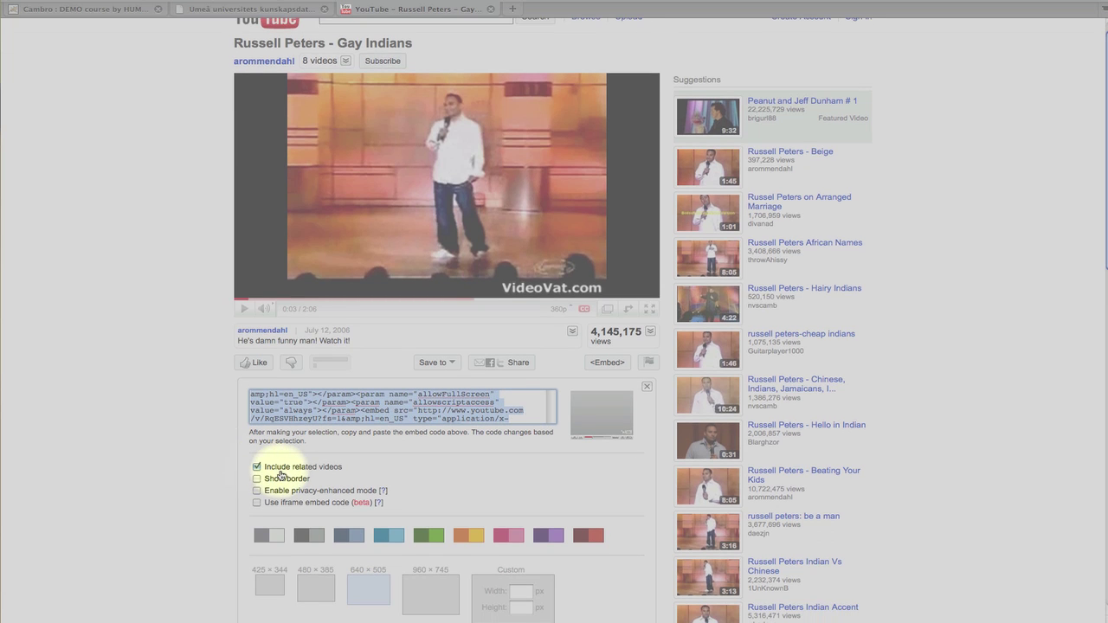
pyautogui.click(256, 467)
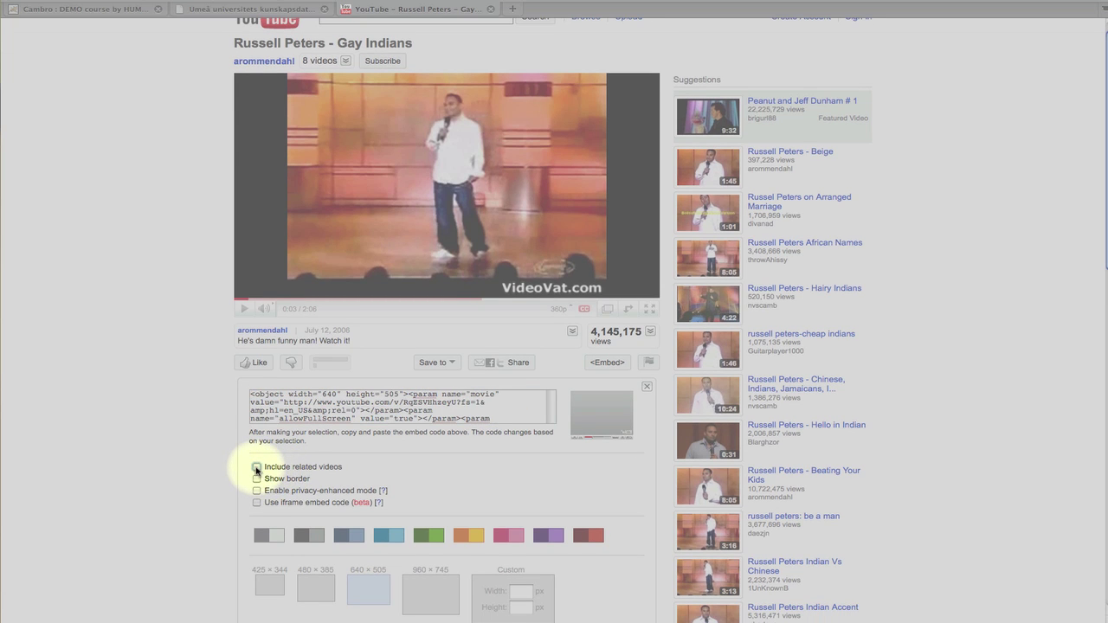
pyautogui.click(256, 480)
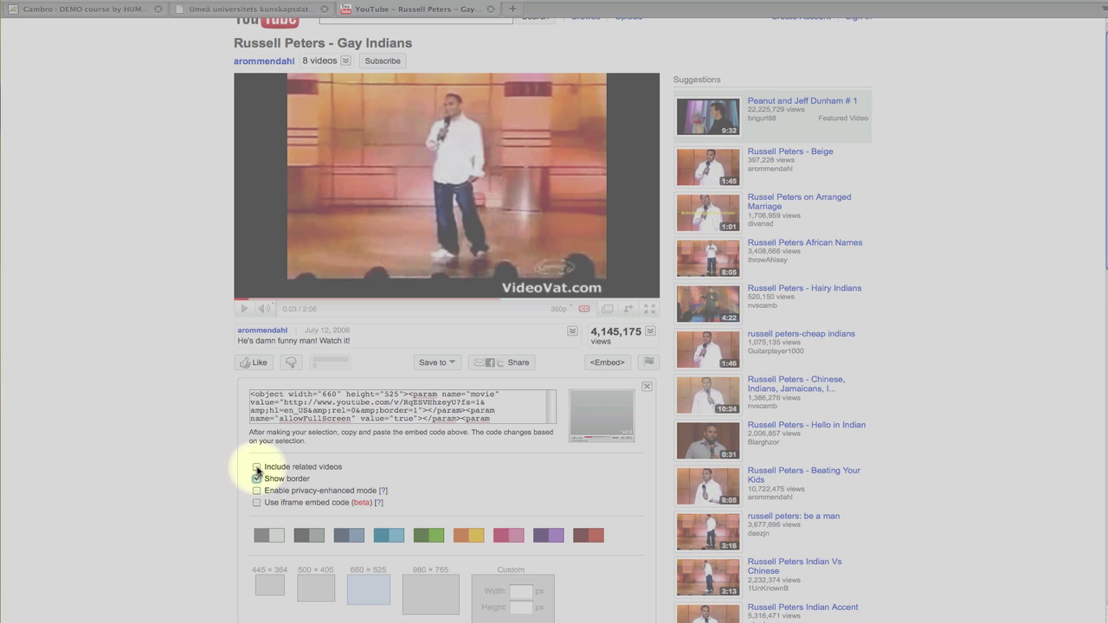
pyautogui.click(256, 467)
pyautogui.click(256, 468)
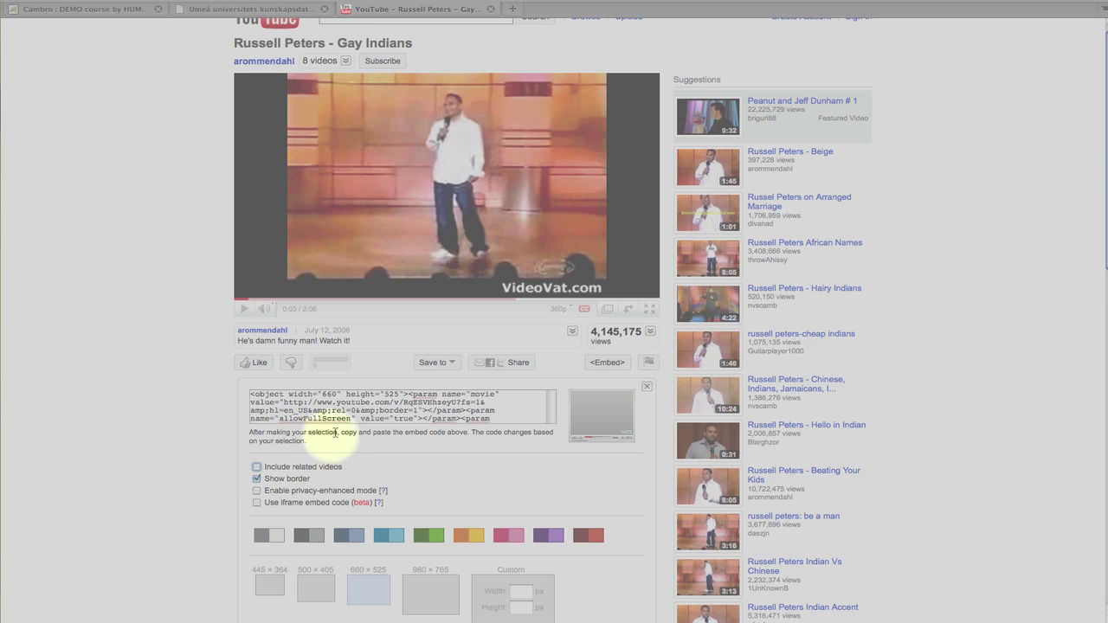
pyautogui.click(374, 594)
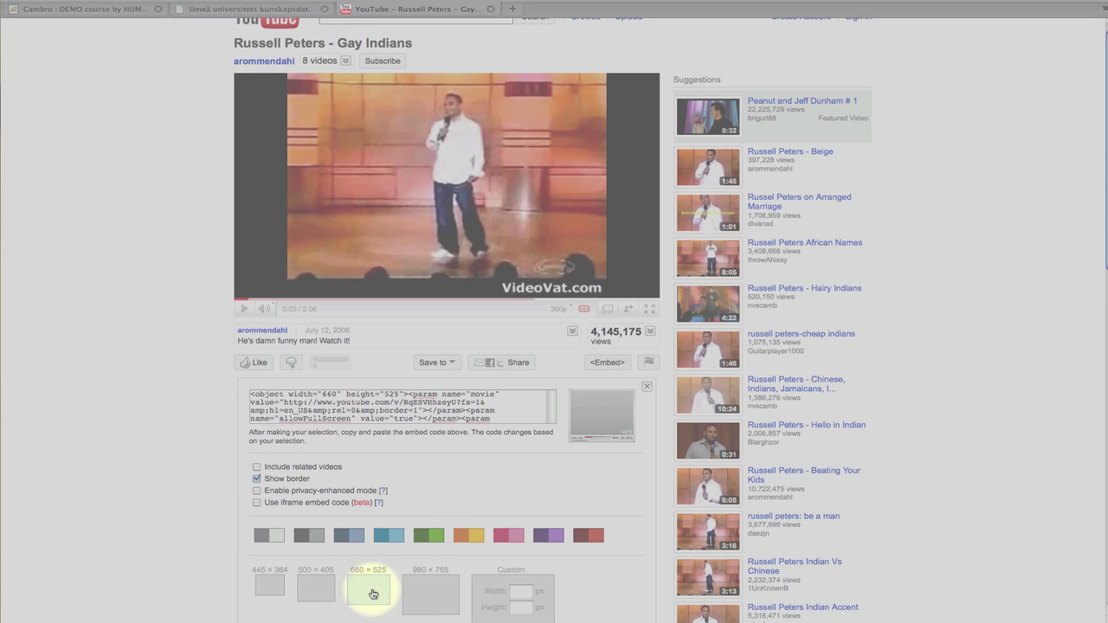
pyautogui.click(403, 408)
pyautogui.press('super+c')
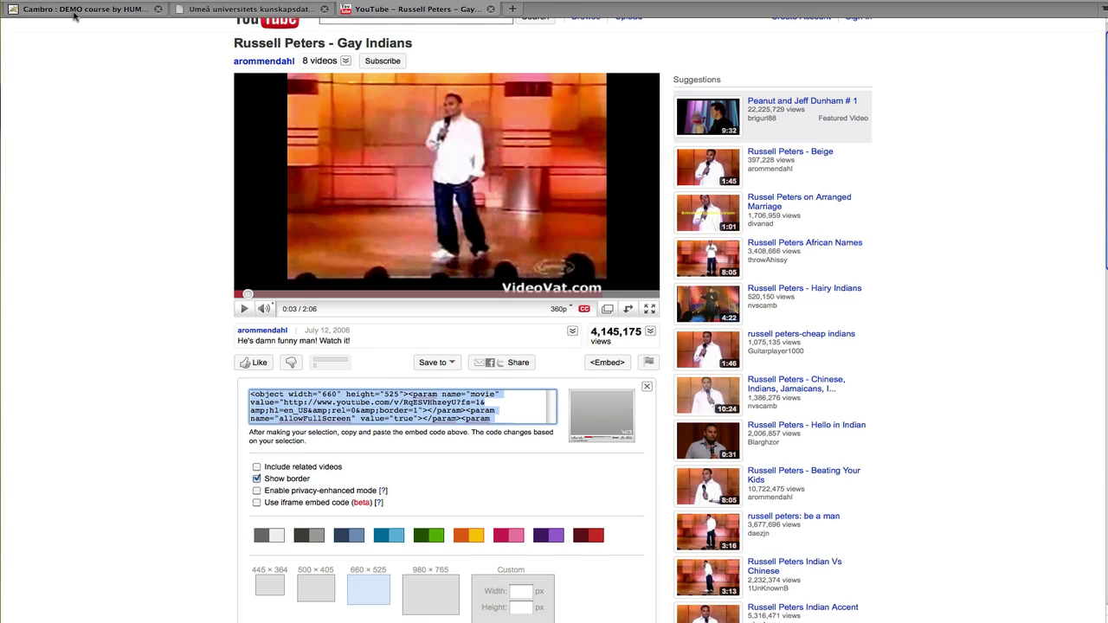
# Step: Paste the YouTube embed code into the section's HTML source below the intro text
pyautogui.click(74, 14)
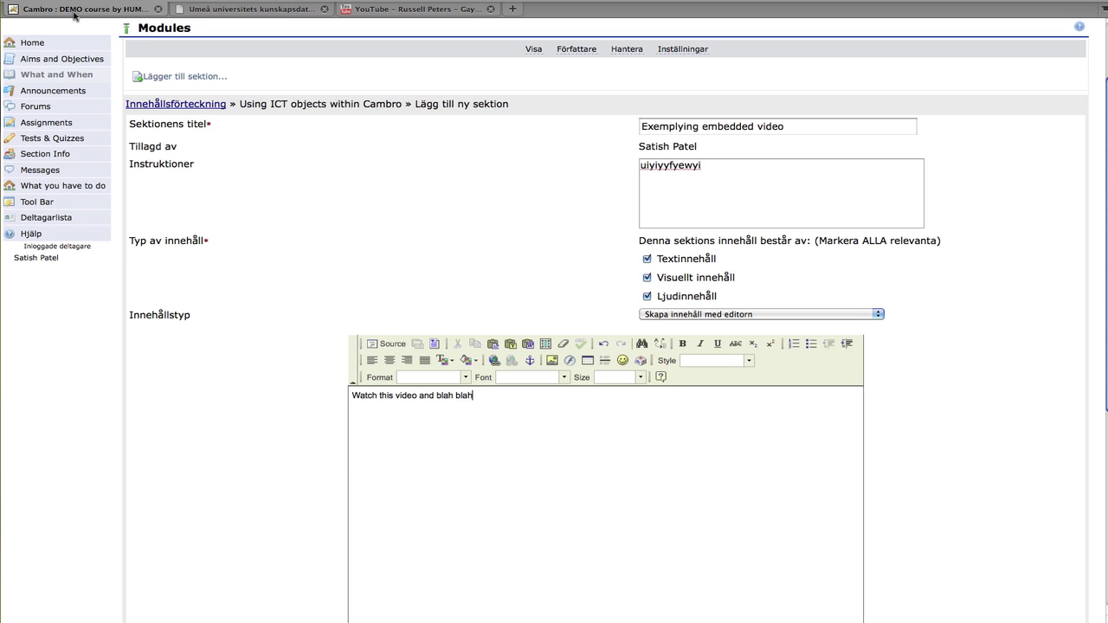
pyautogui.click(419, 424)
pyautogui.press('Return')
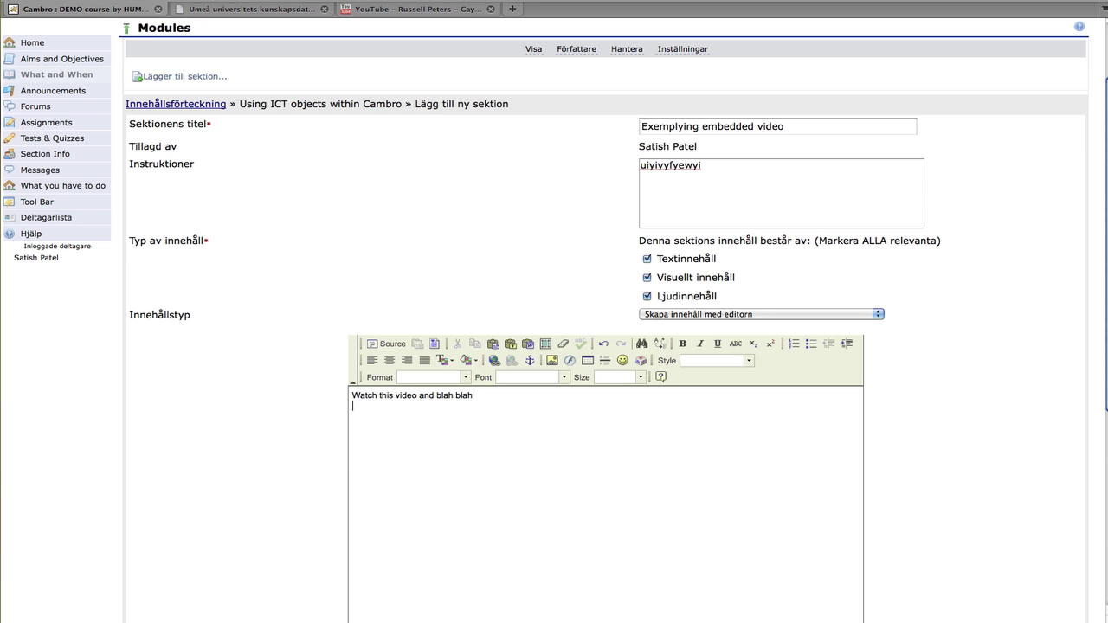
pyautogui.click(392, 350)
pyautogui.click(391, 346)
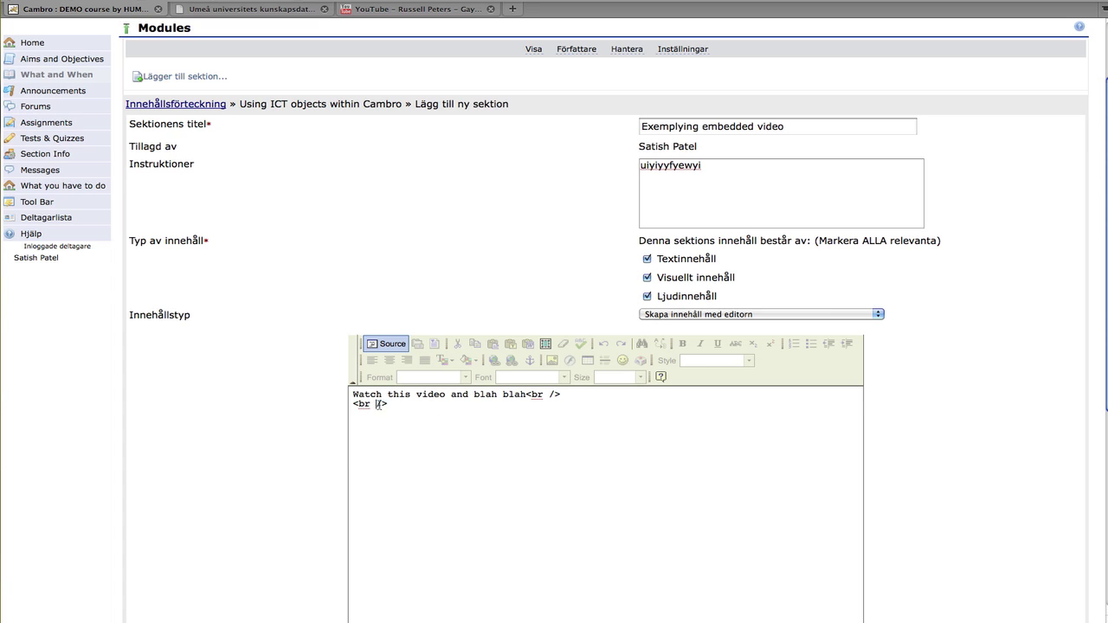
pyautogui.moveTo(376, 404); pyautogui.dragTo(404, 406)
pyautogui.click(404, 406)
pyautogui.press('super+v')
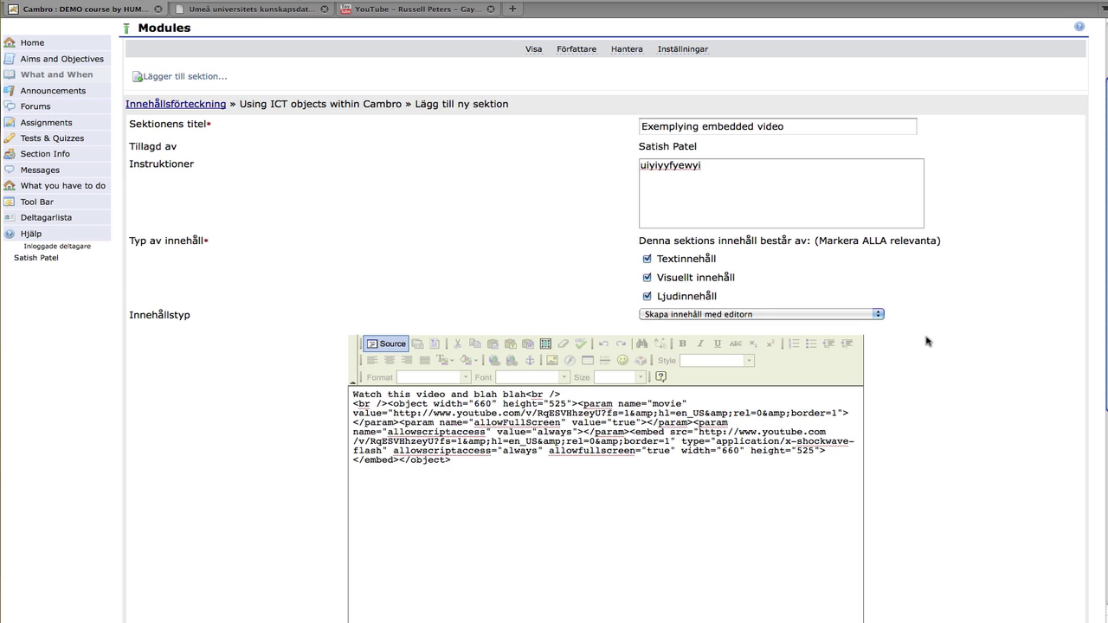
# Step: Leave the copyright status undecided and save the section with Lägg till
pyautogui.scroll(-5, 928, 345)
pyautogui.scroll(-2, 929, 345)
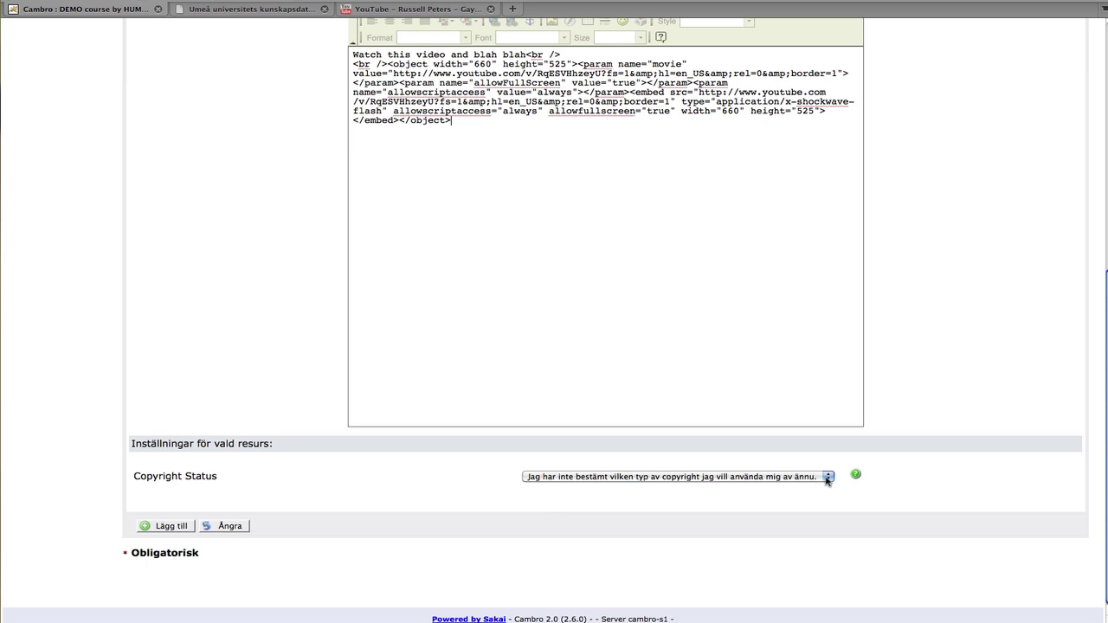
pyautogui.click(827, 478)
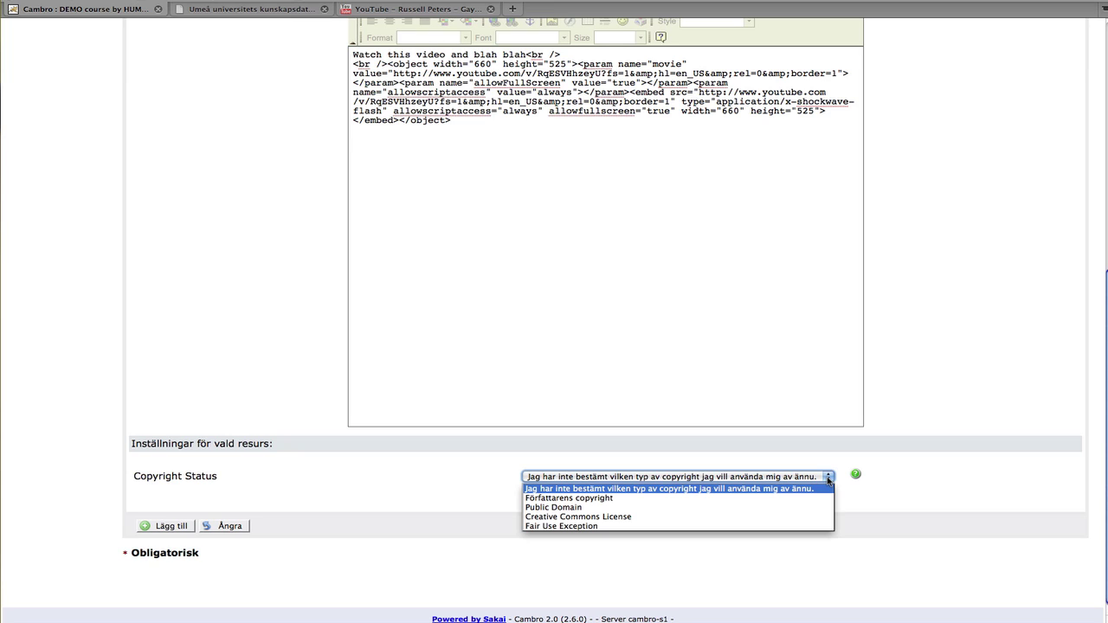
pyautogui.click(891, 476)
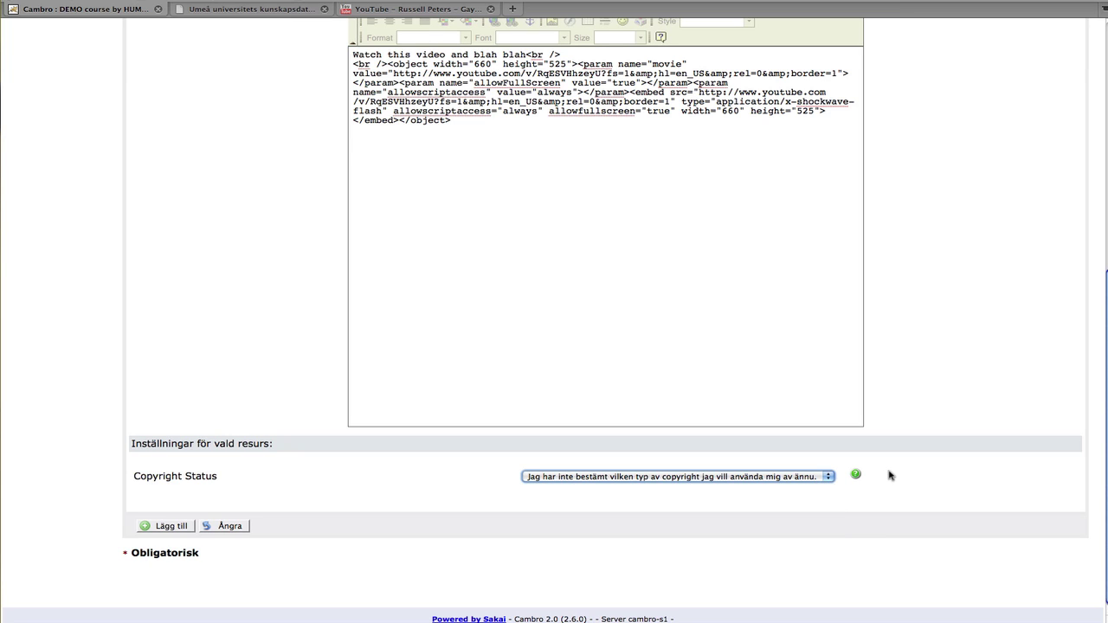
pyautogui.click(170, 526)
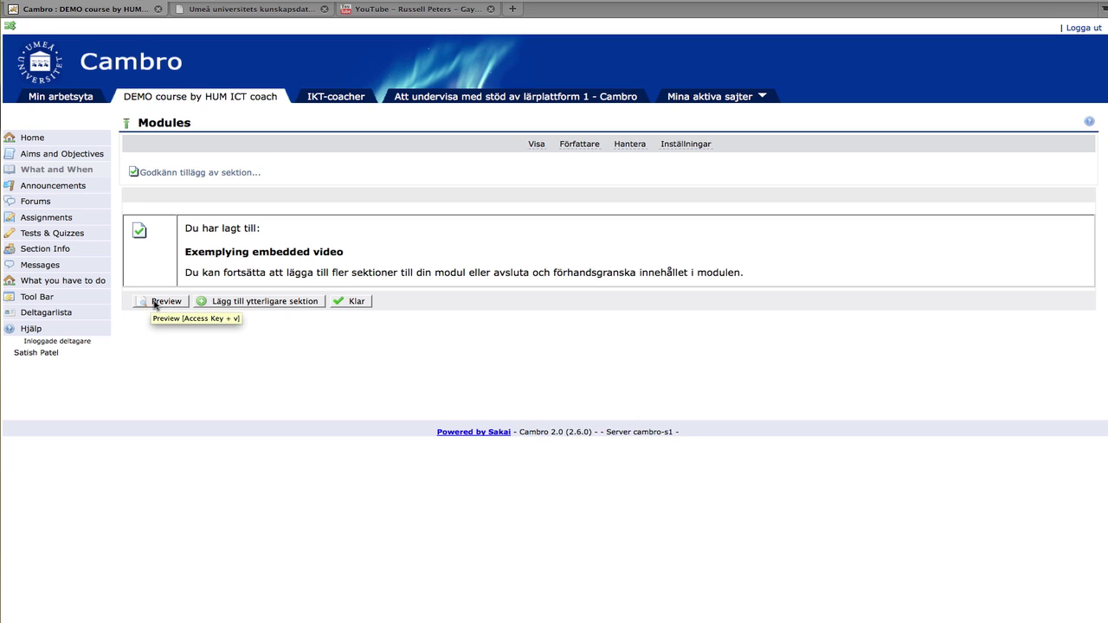
# Step: Open the 'Exemplying embedded video' page in student view (Visa) to see the embedded player
pyautogui.click(355, 301)
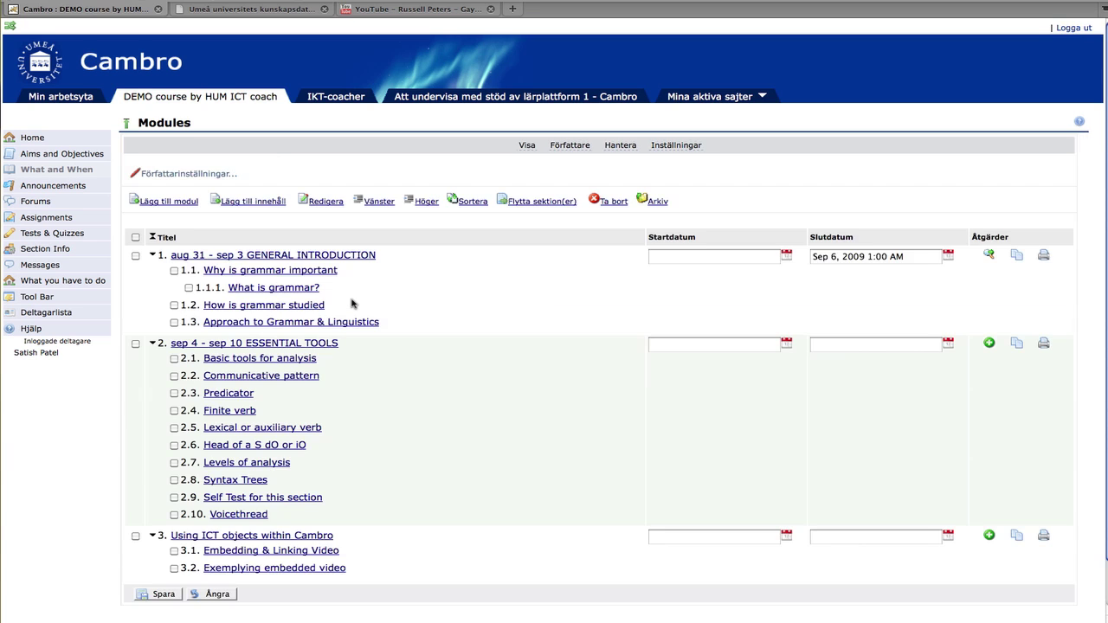
pyautogui.click(266, 569)
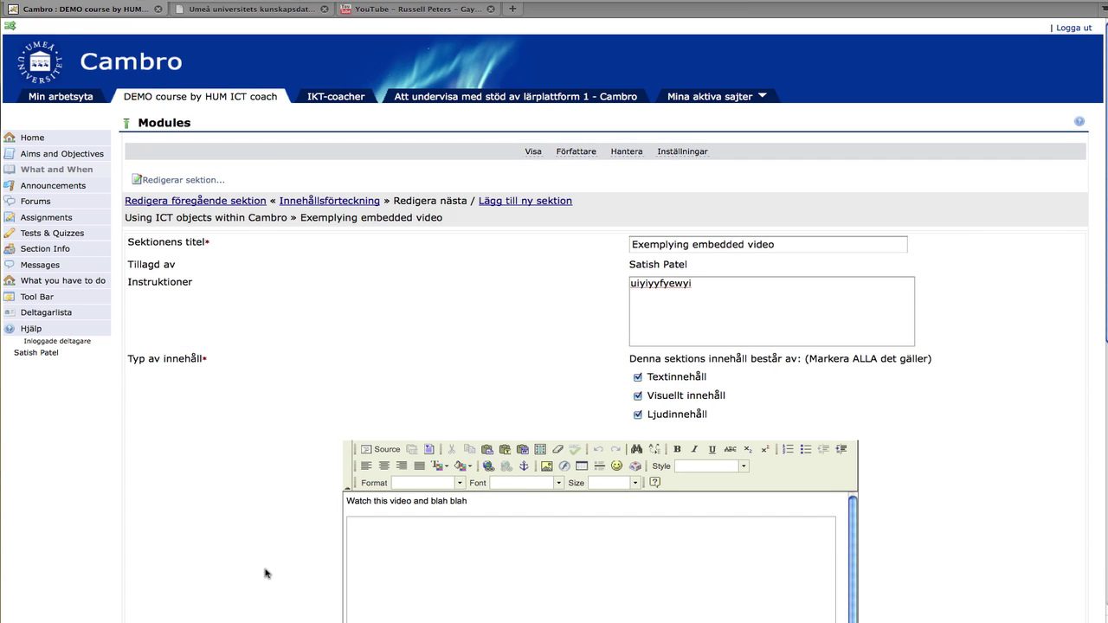
pyautogui.click(531, 152)
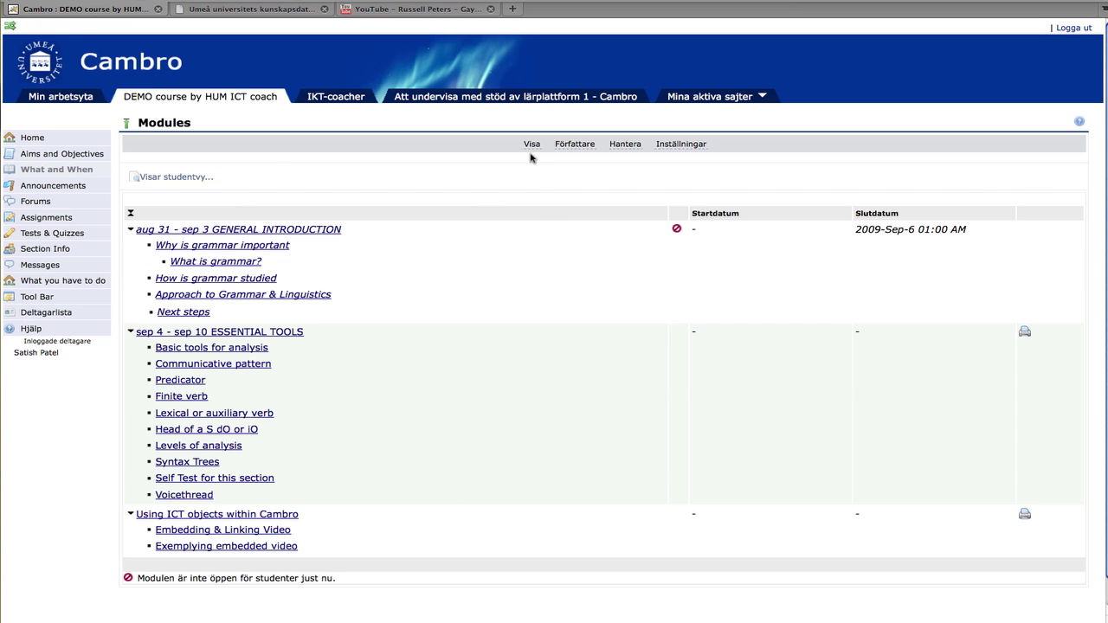
pyautogui.click(231, 547)
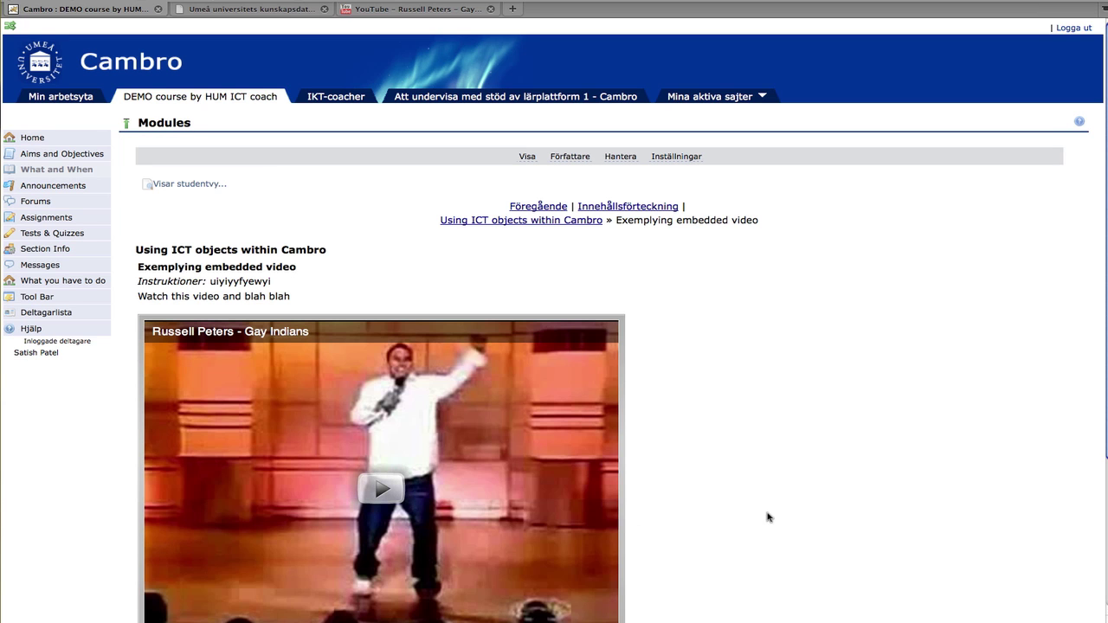
pyautogui.scroll(-2, 767, 517)
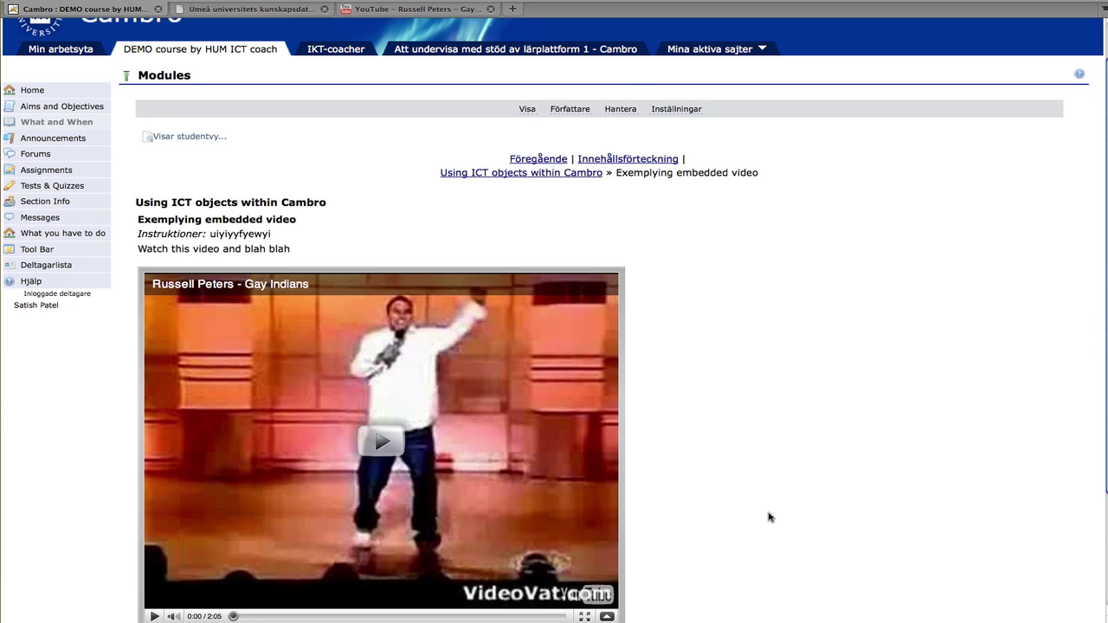
# Step: Copy the Russell Peters video's page URL from the YouTube address bar
pyautogui.click(414, 8)
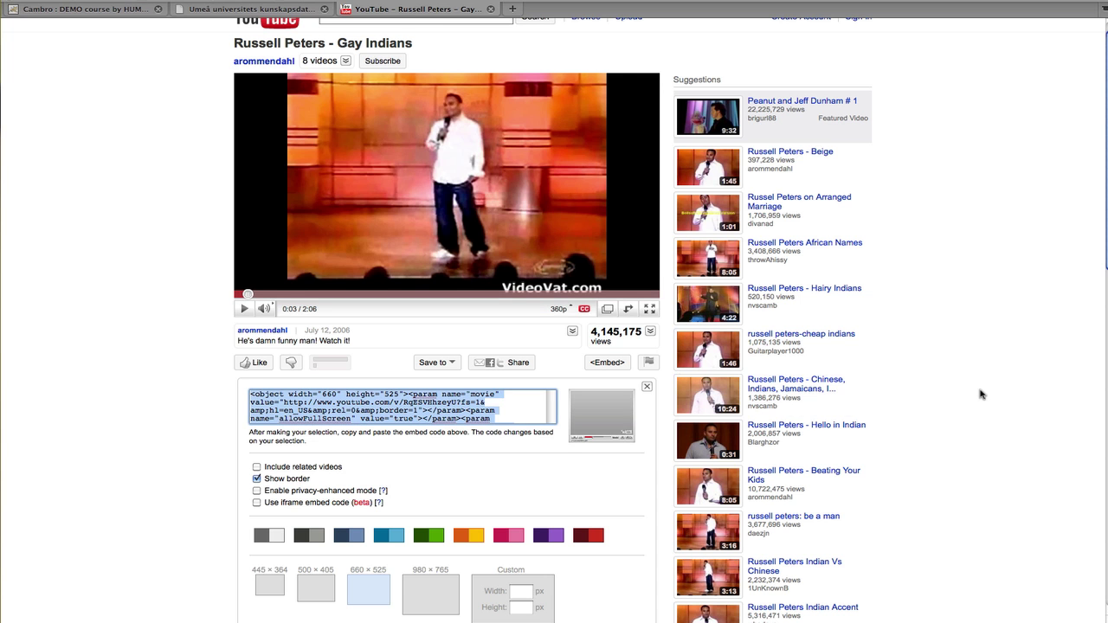
pyautogui.scroll(1, 981, 395)
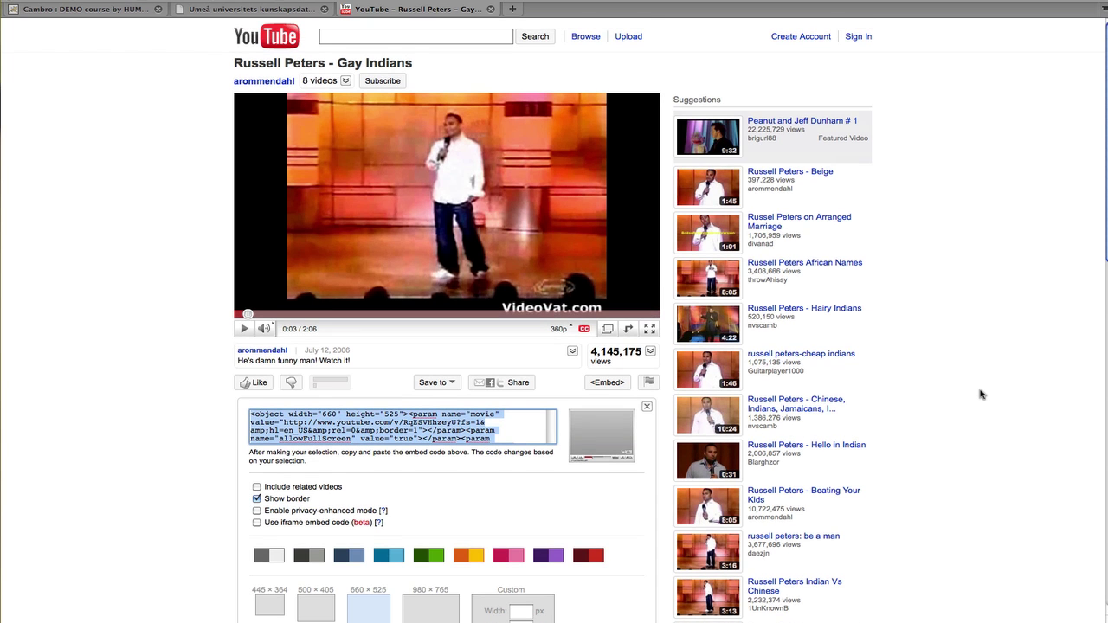
pyautogui.click(607, 513)
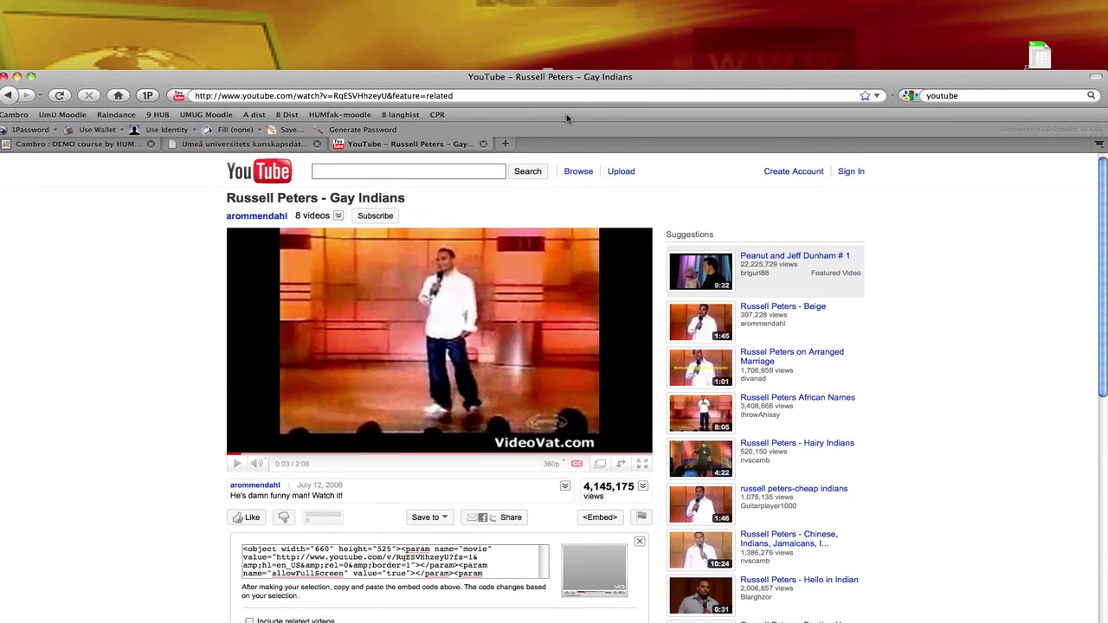
pyautogui.click(454, 97)
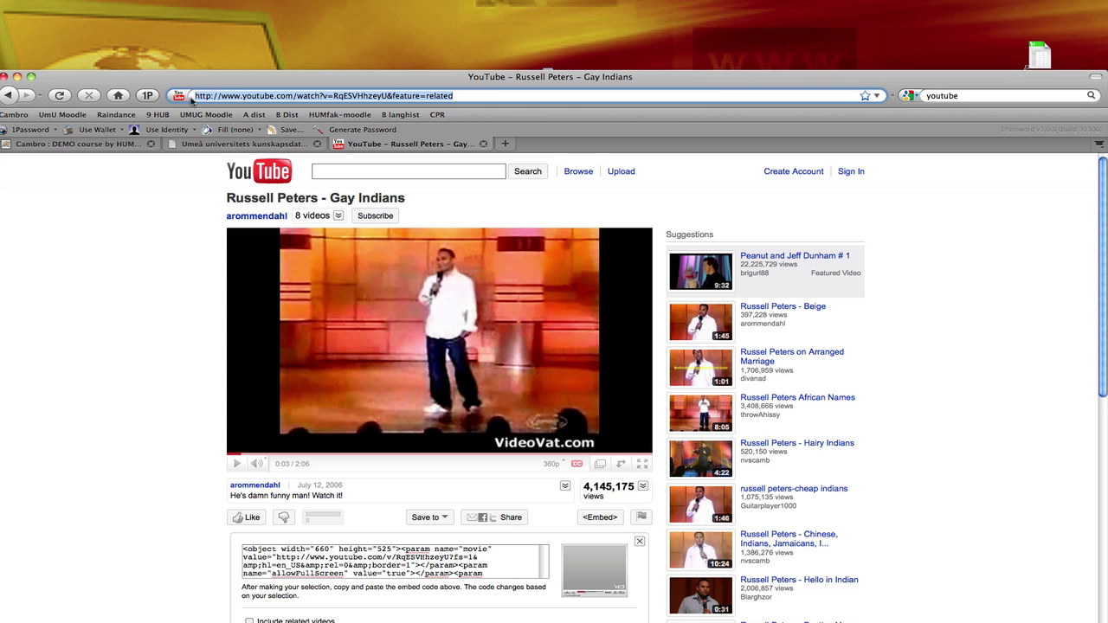
pyautogui.rightClick(244, 98)
pyautogui.click(271, 137)
pyautogui.click(142, 208)
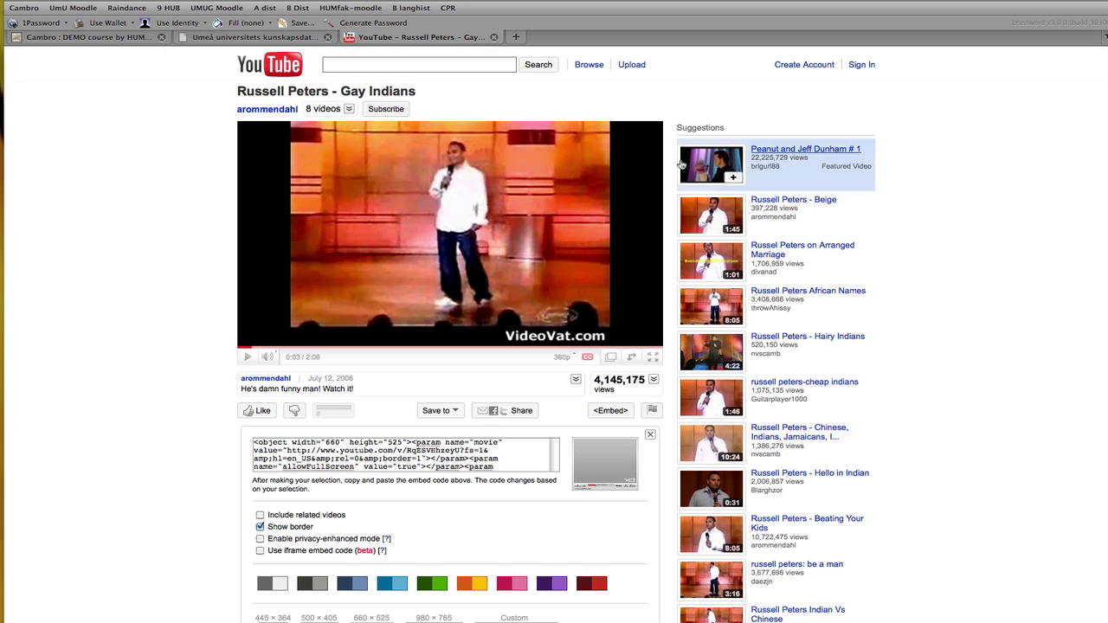
# Step: Back in Cambro author view, tick 'Using ICT objects within Cambro' and open it with Redigera
pyautogui.click(136, 38)
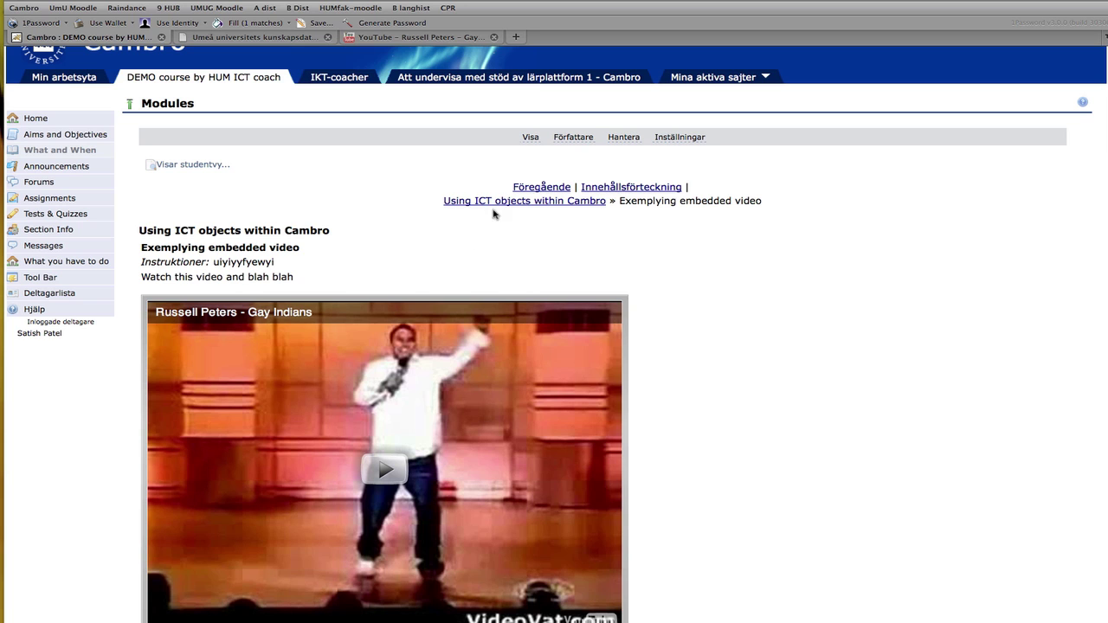
pyautogui.click(573, 136)
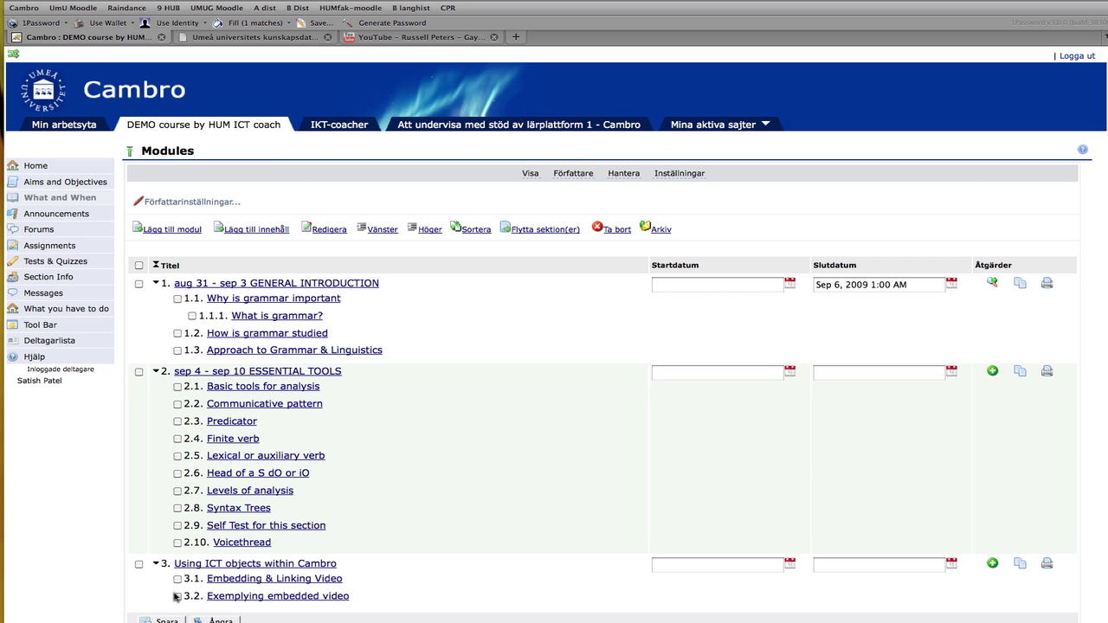
pyautogui.click(139, 564)
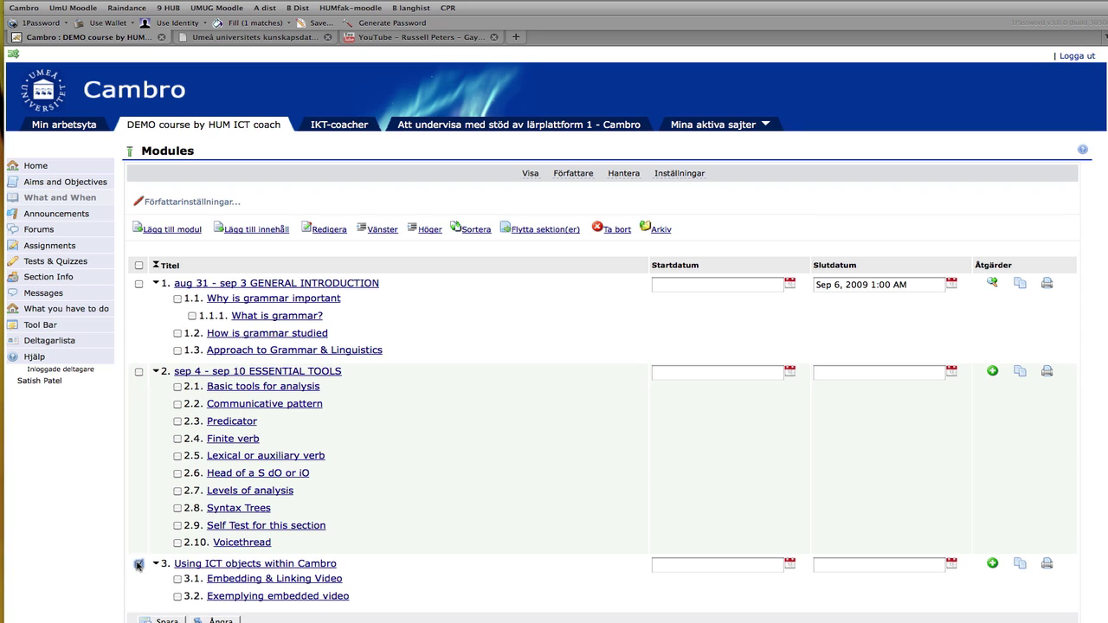
pyautogui.click(327, 231)
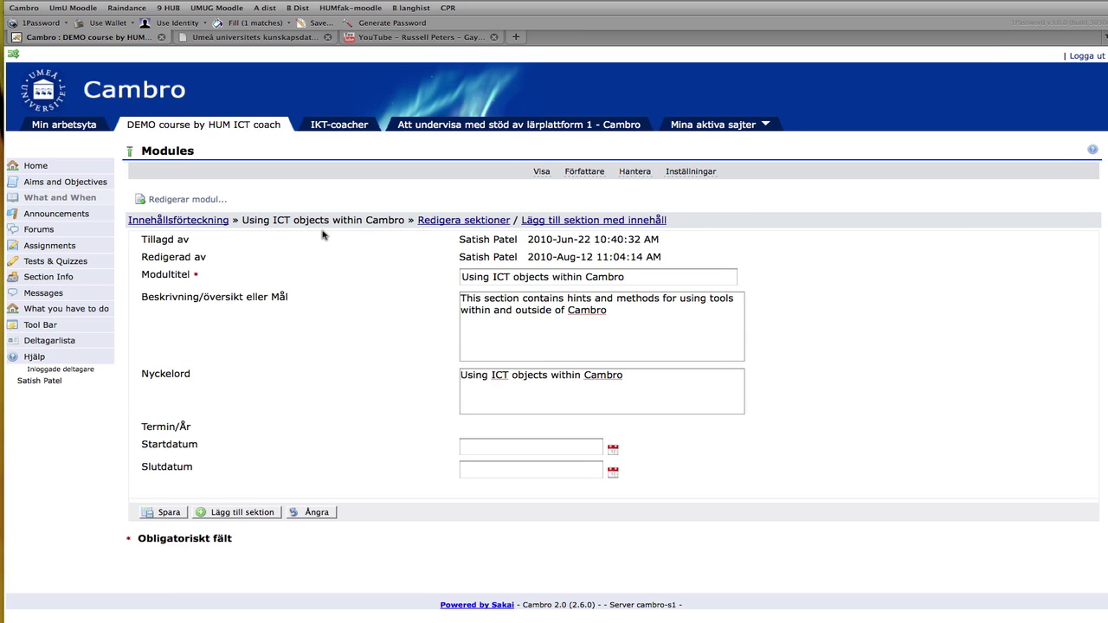
# Step: Add a new section titled 'Linking a video' with placeholder instructions
pyautogui.click(232, 514)
pyautogui.click(746, 250)
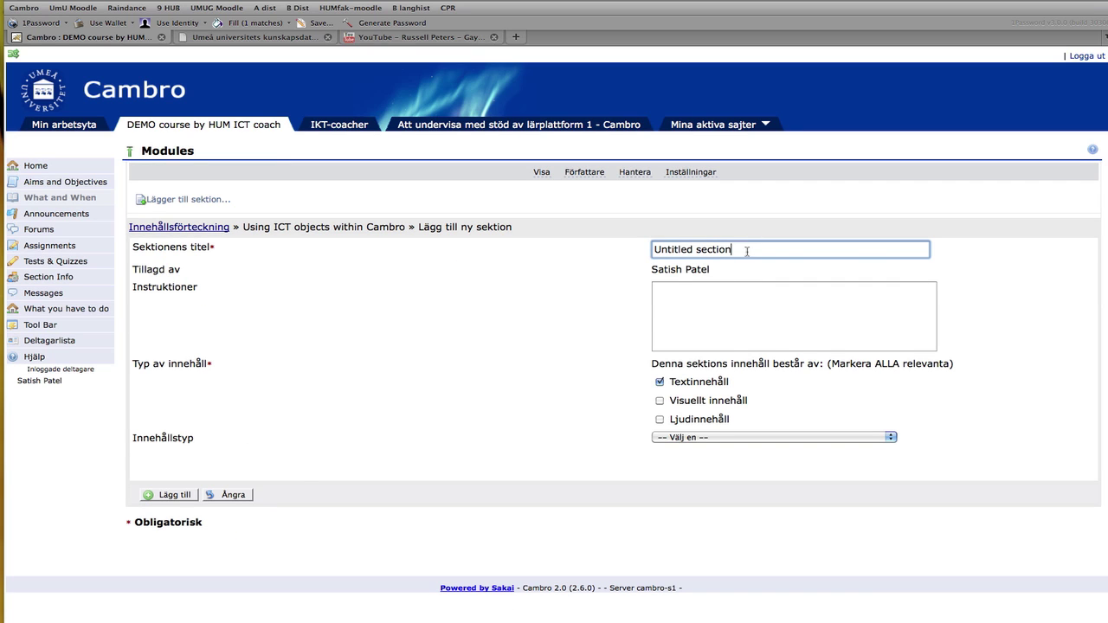
pyautogui.moveTo(746, 250); pyautogui.dragTo(642, 257)
pyautogui.write('Linking a video')
pyautogui.click(663, 315)
pyautogui.write('e')
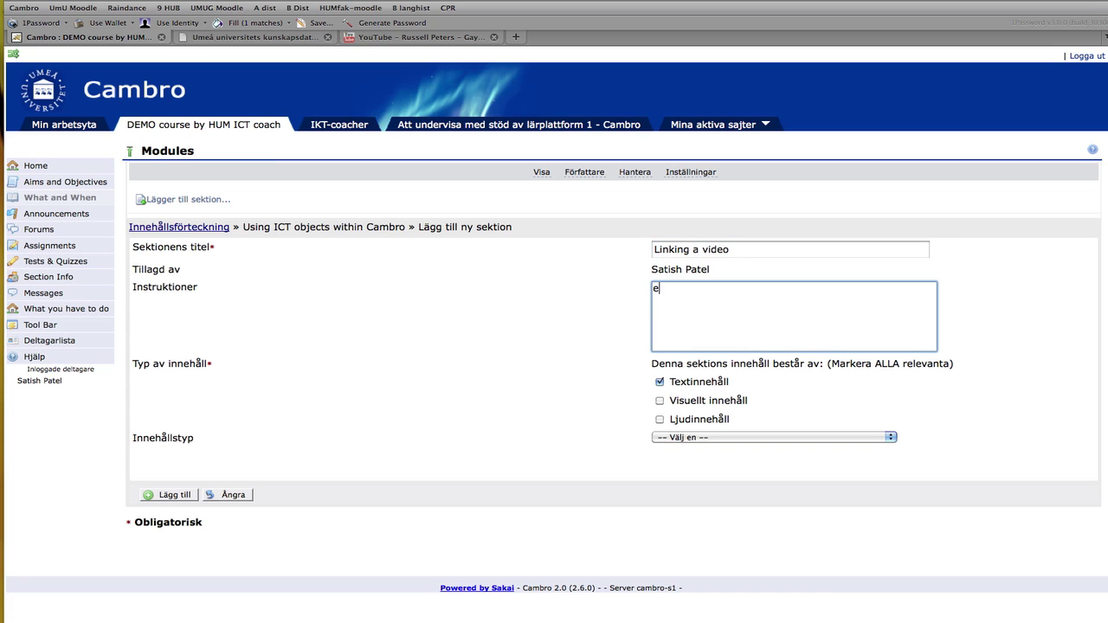
pyautogui.write('rtytre')
# Step: Tick visual and audio content and set Innehållstyp to 'Skapa innehåll med editorn'
pyautogui.click(660, 401)
pyautogui.click(660, 418)
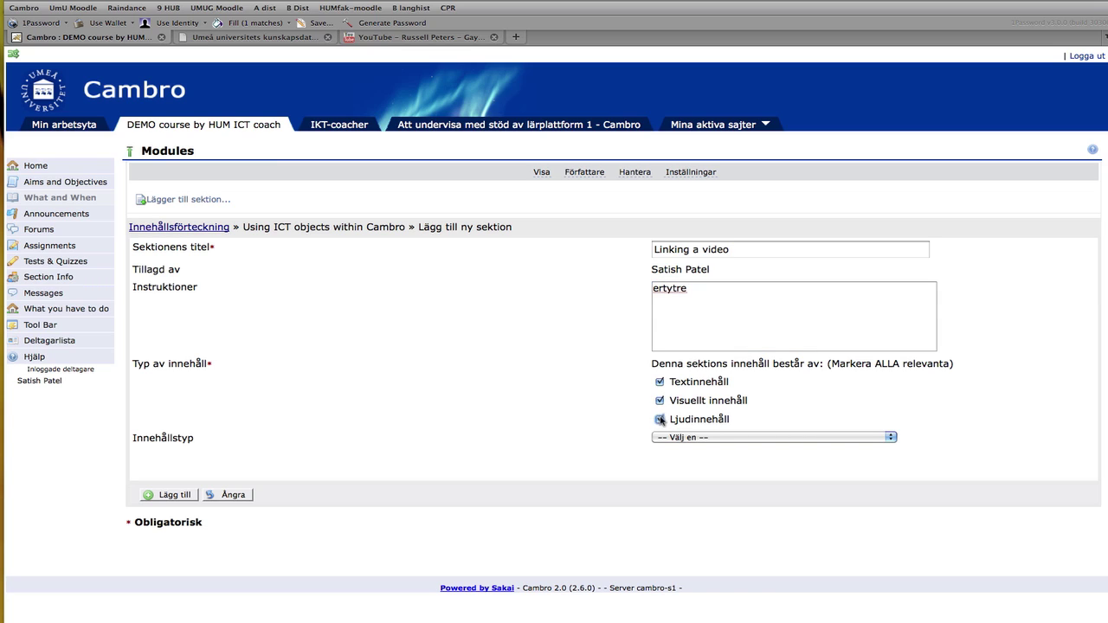
pyautogui.click(888, 440)
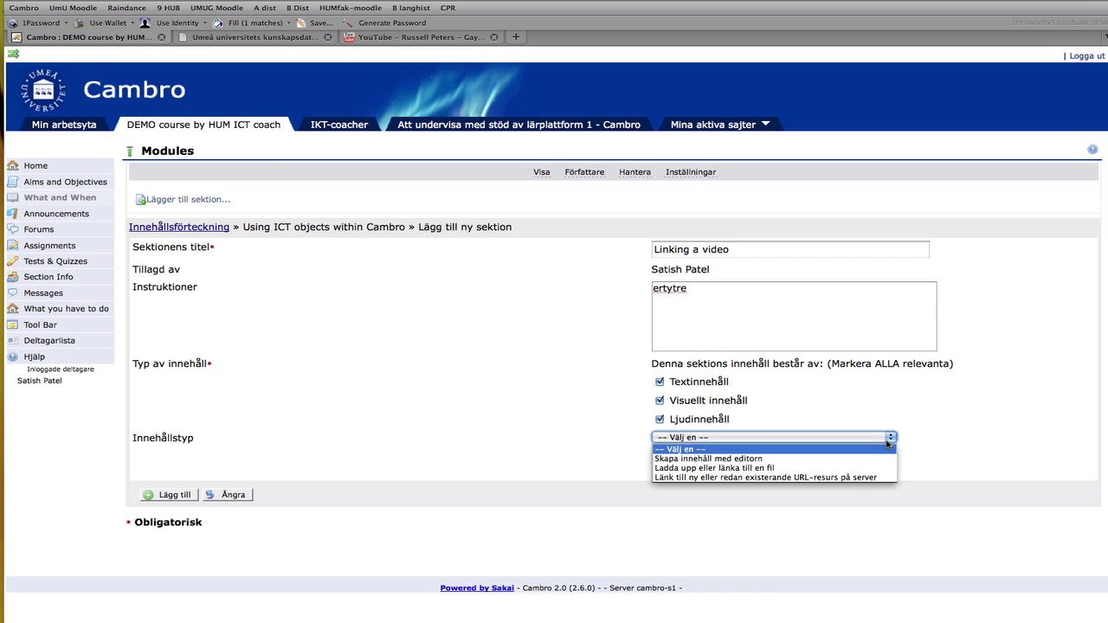
pyautogui.click(875, 467)
pyautogui.click(879, 437)
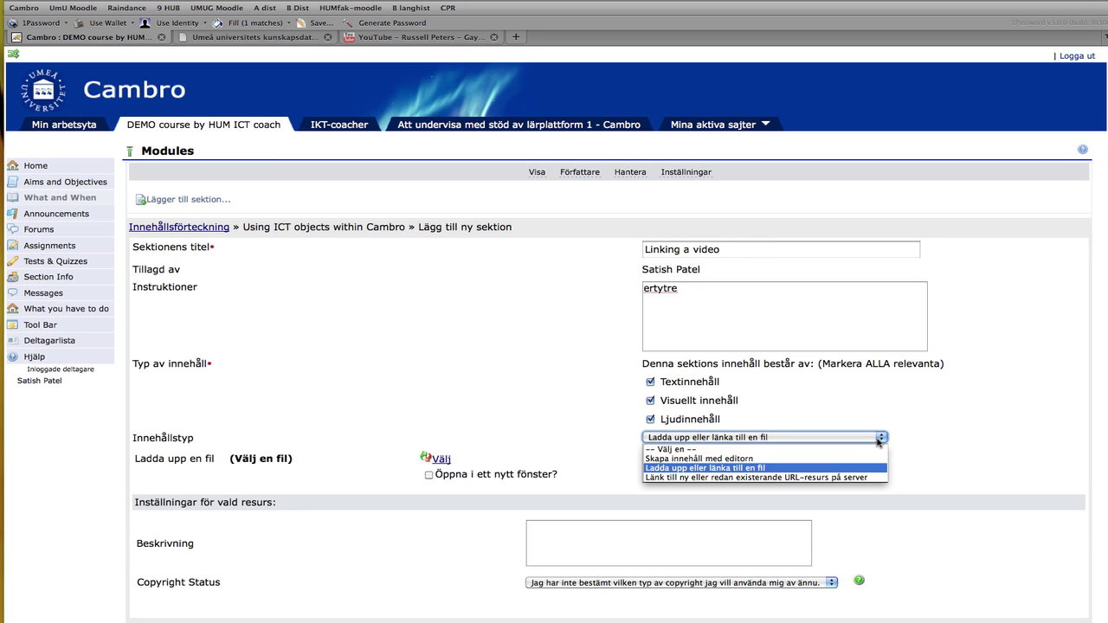
pyautogui.click(870, 458)
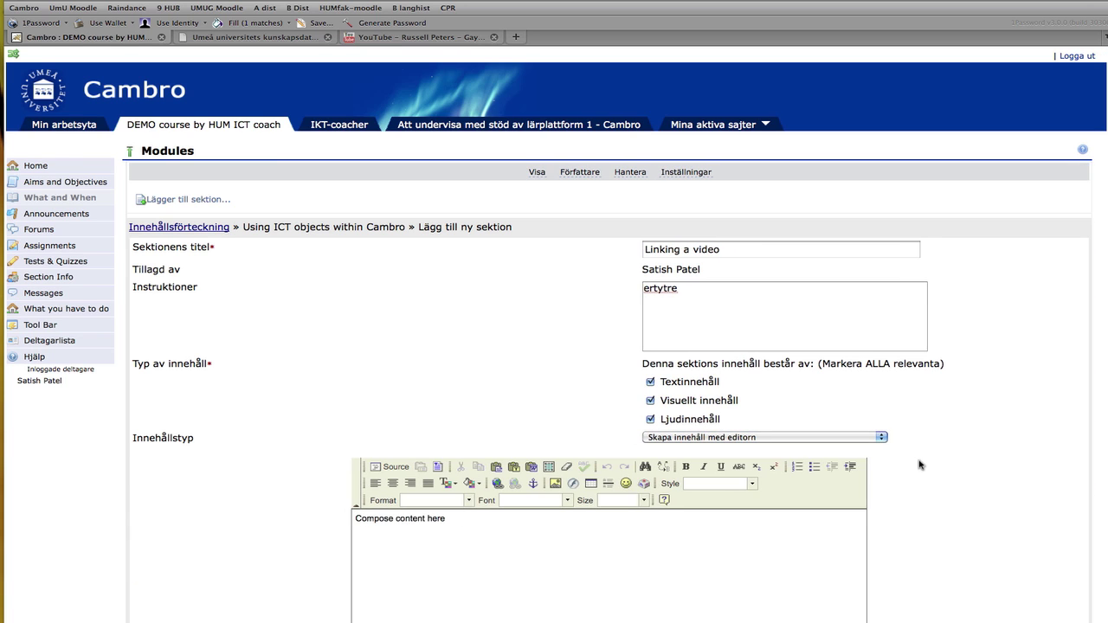
pyautogui.scroll(-2, 919, 465)
# Step: Replace 'Compose content here' with 'Watch this HERE and then comment in the forum', selecting HERE
pyautogui.click(473, 461)
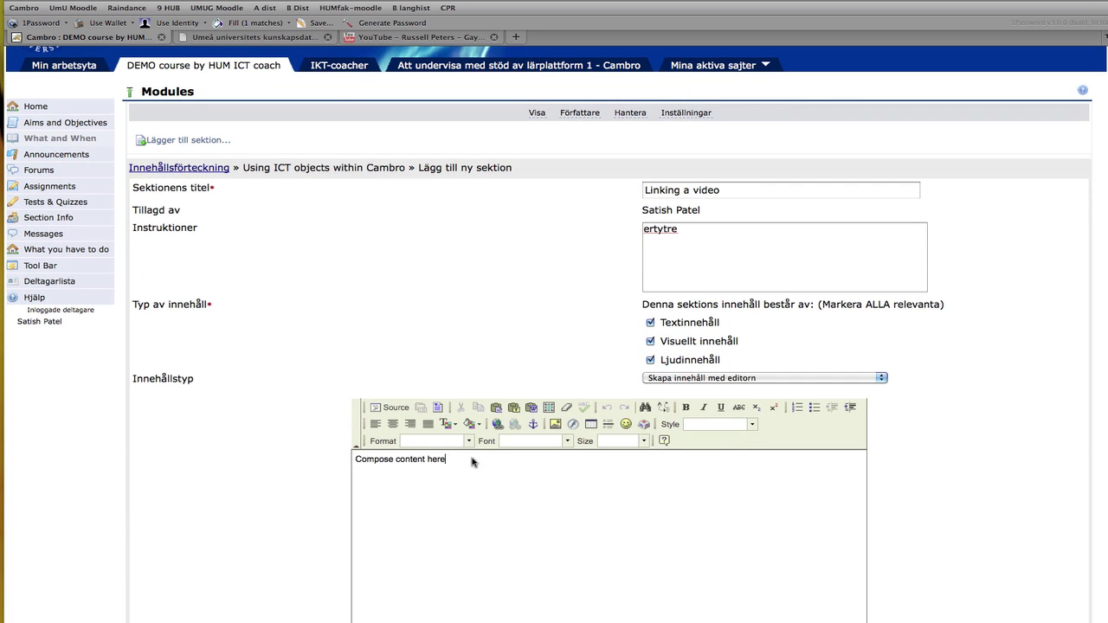
pyautogui.moveTo(445, 458); pyautogui.dragTo(355, 459)
pyautogui.press('BackSpace')
pyautogui.write('Watch this HERE')
pyautogui.write('and then comment in the forum')
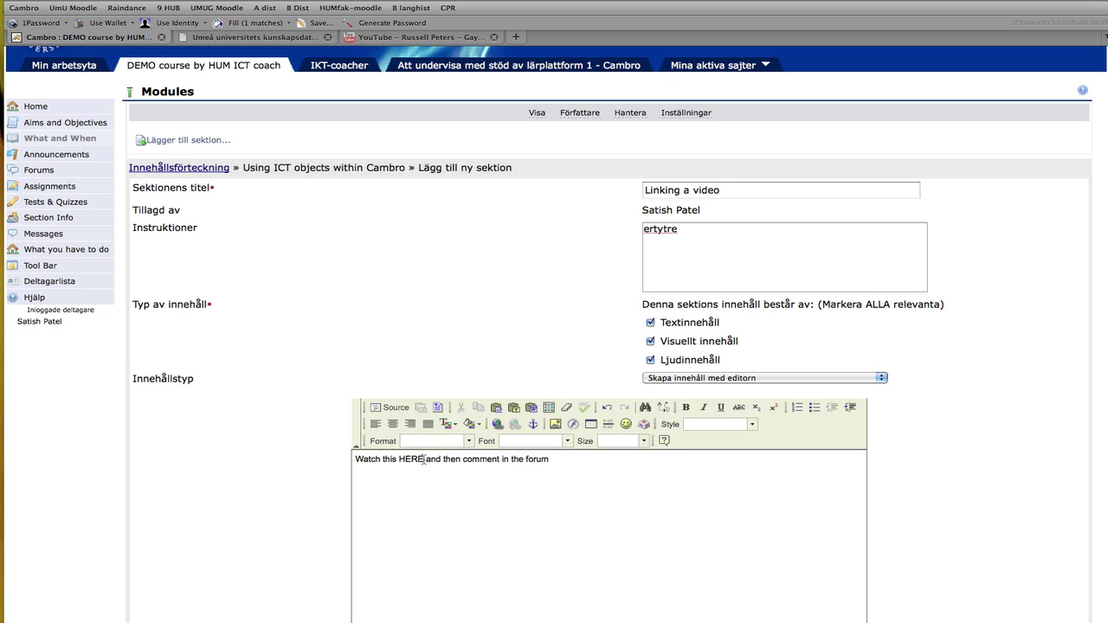
pyautogui.moveTo(424, 459); pyautogui.dragTo(398, 459)
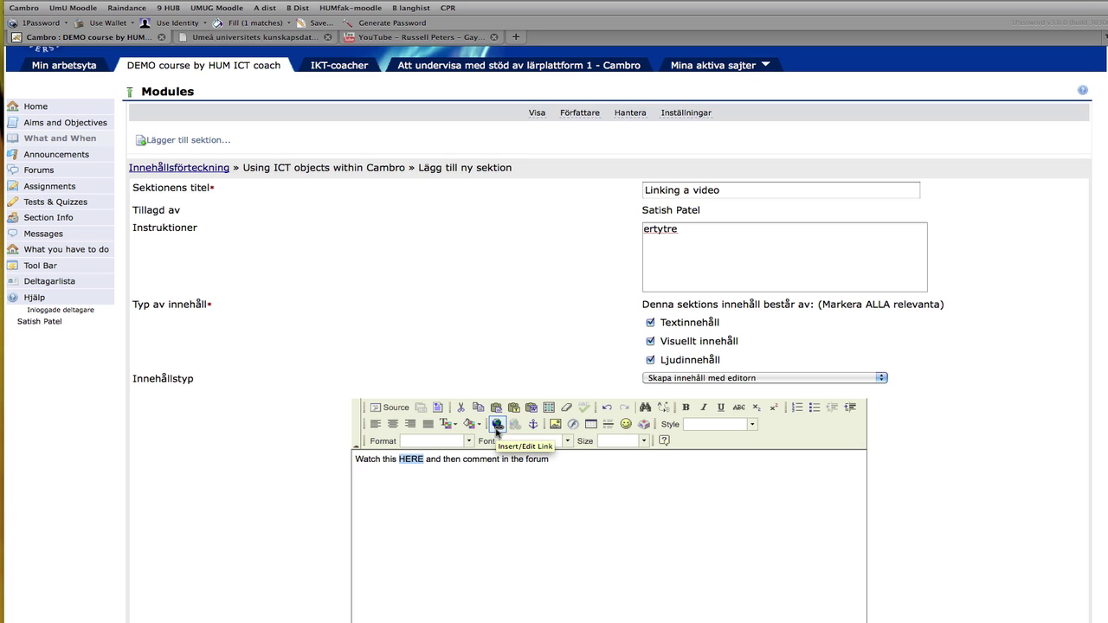
# Step: Link the word HERE to the copied YouTube video address and save the Linking a video section
pyautogui.click(497, 426)
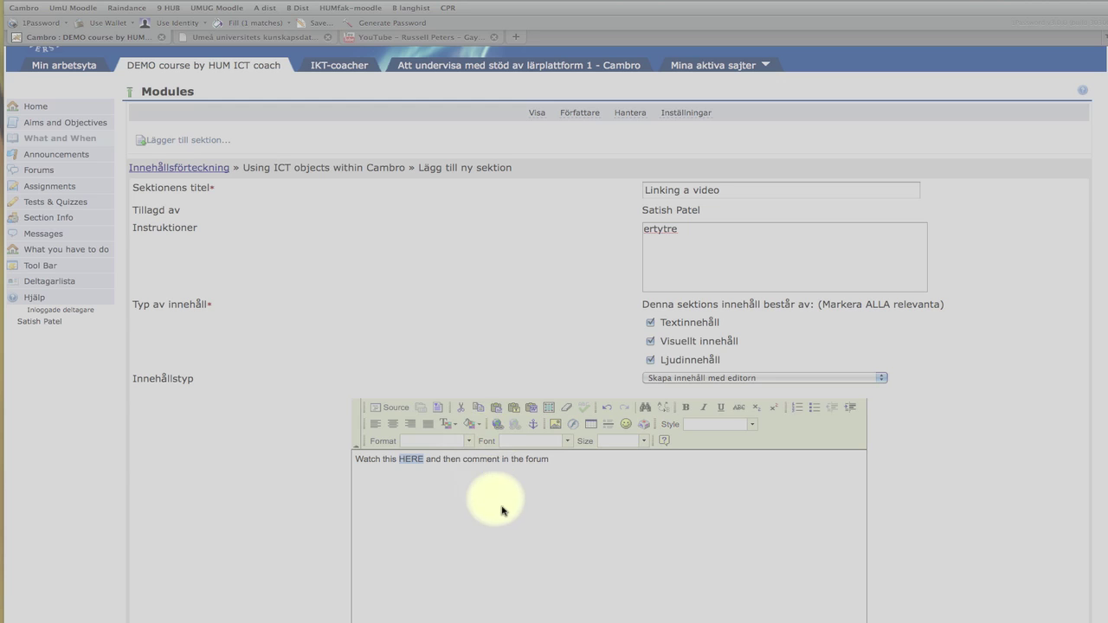
pyautogui.click(498, 427)
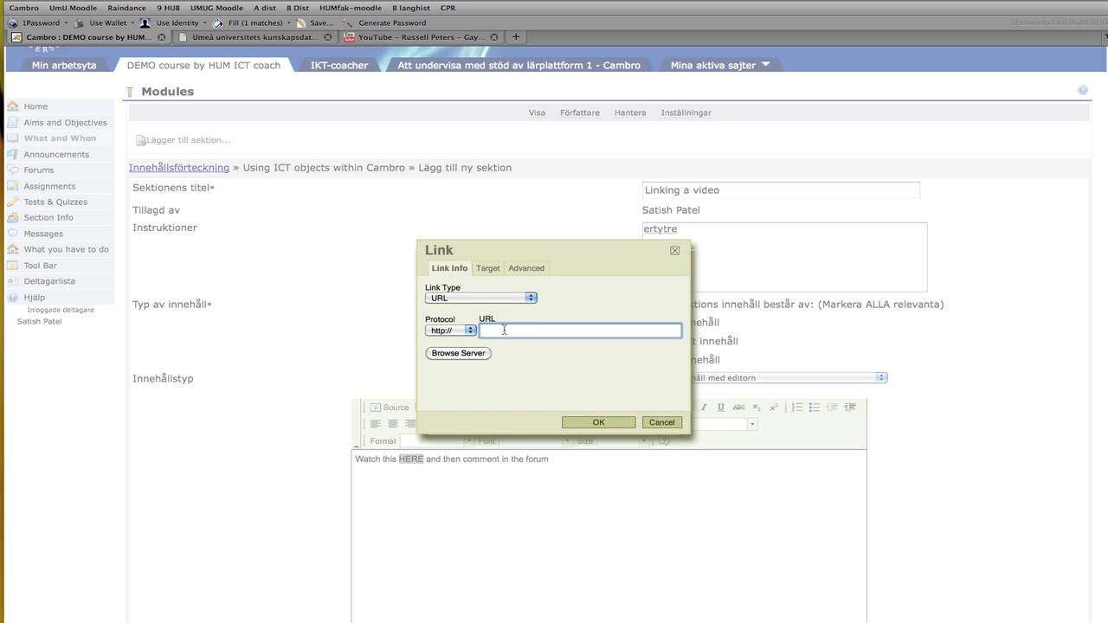
pyautogui.press('super+v')
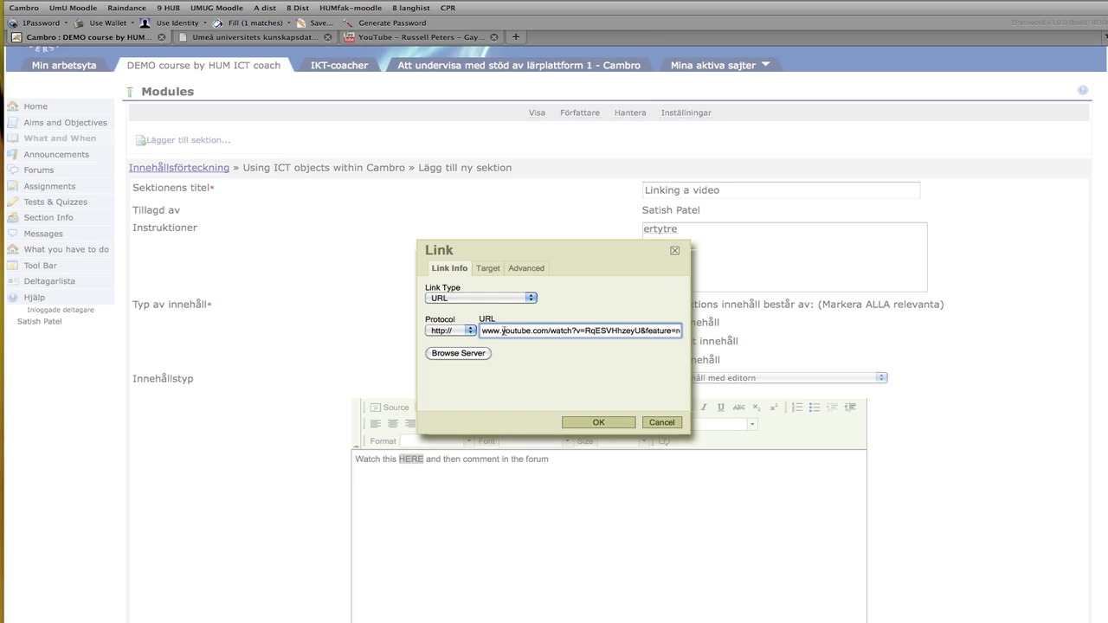
pyautogui.click(596, 424)
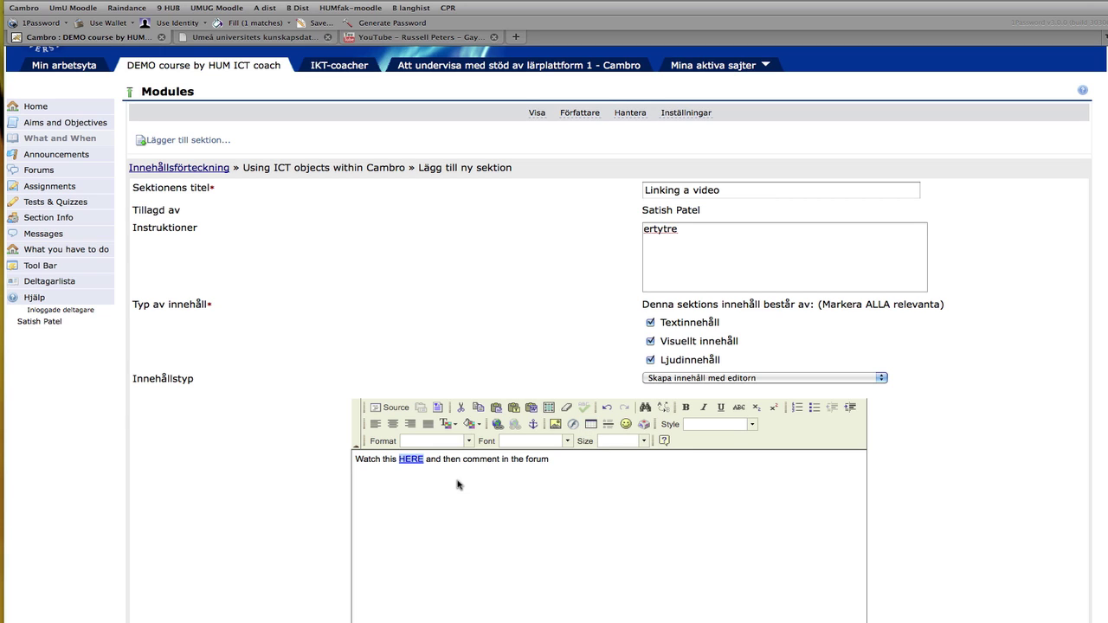
pyautogui.scroll(-10, 925, 502)
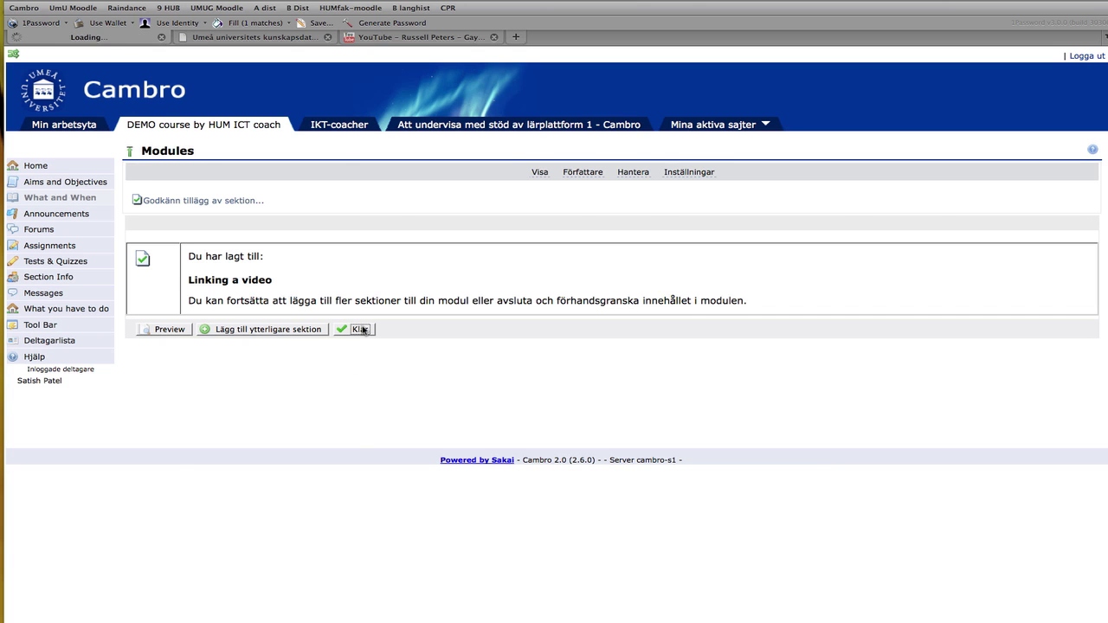
# Step: Open 'Linking a video' in student view, play the YouTube video via HERE, pause it, and return to Cambro
pyautogui.click(244, 613)
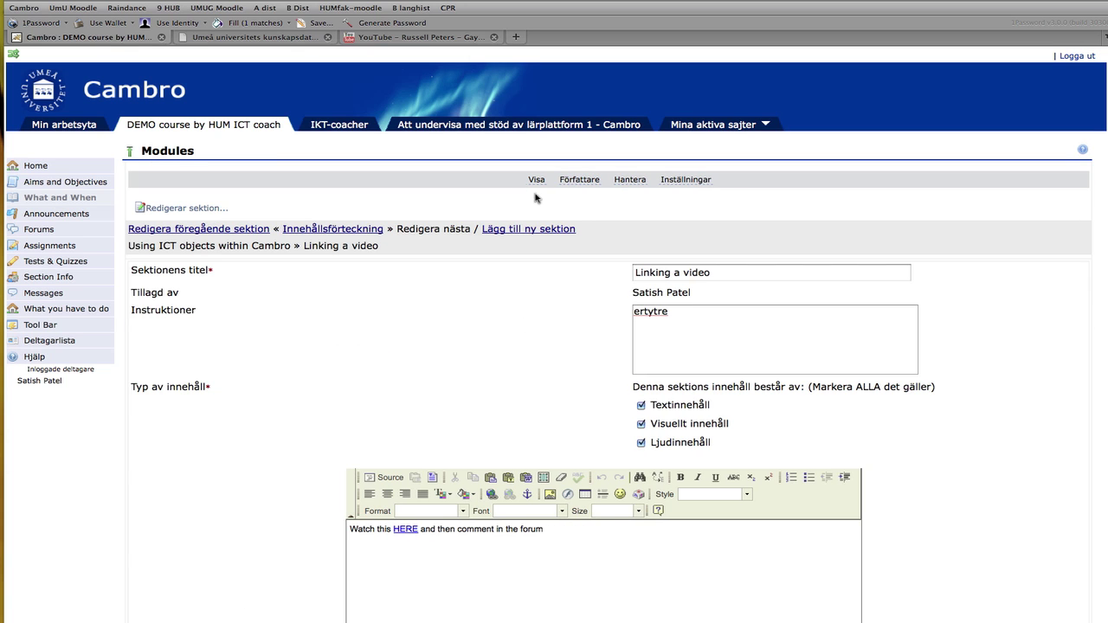
pyautogui.click(537, 180)
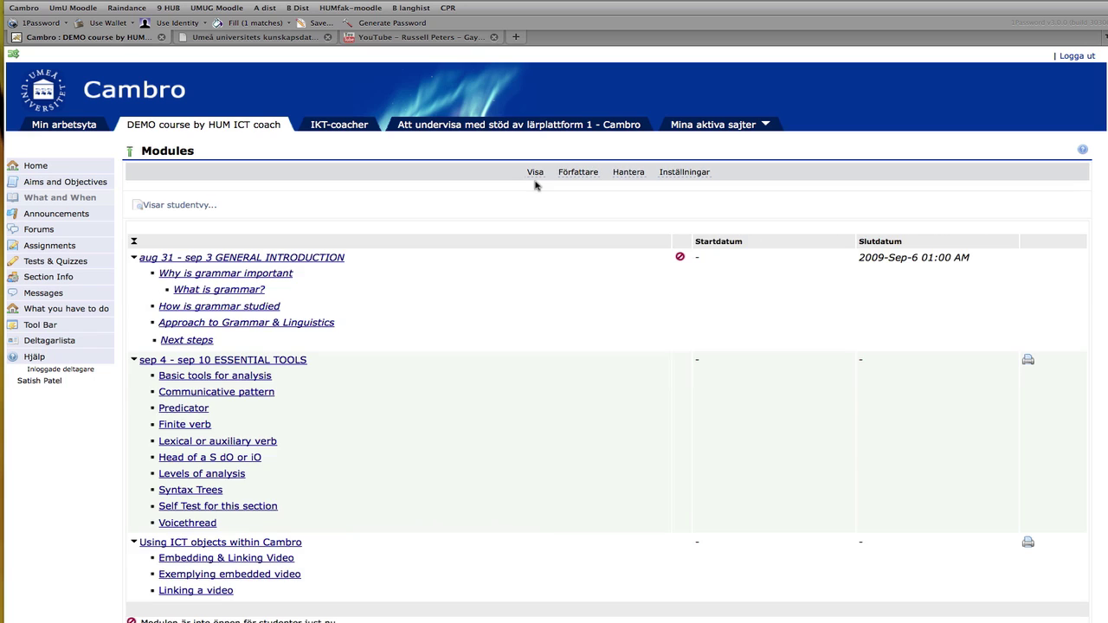
pyautogui.click(209, 593)
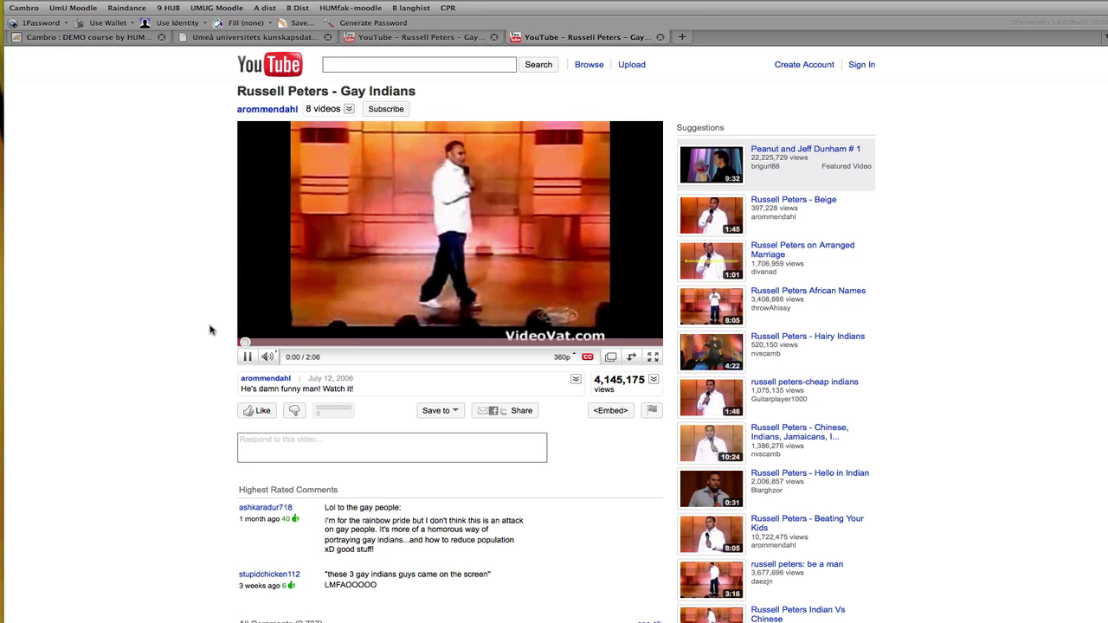
pyautogui.click(249, 357)
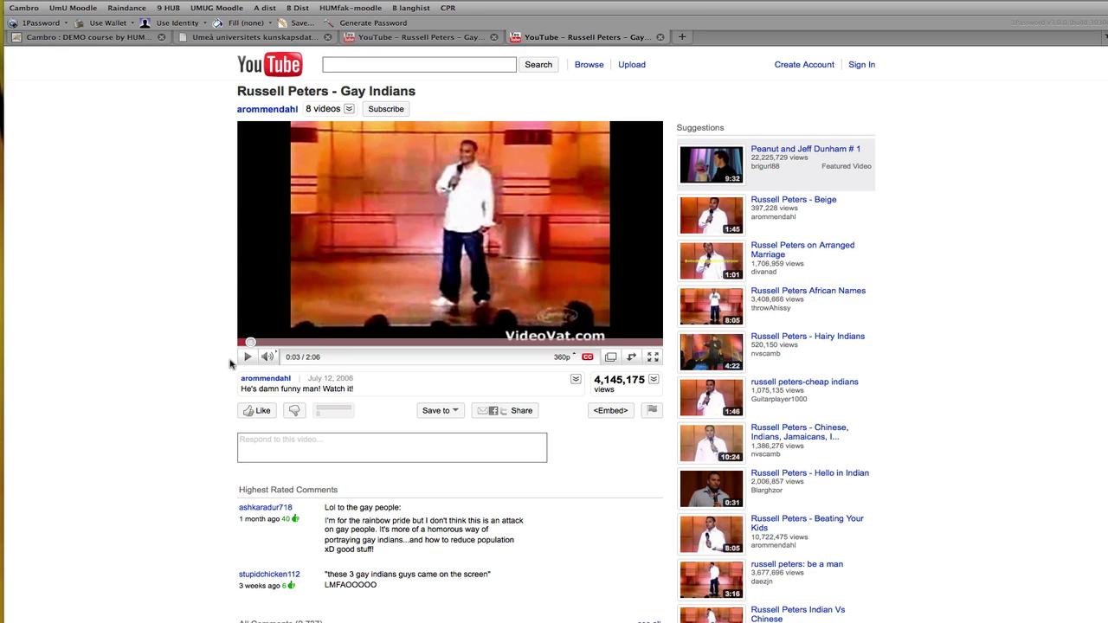
pyautogui.click(140, 41)
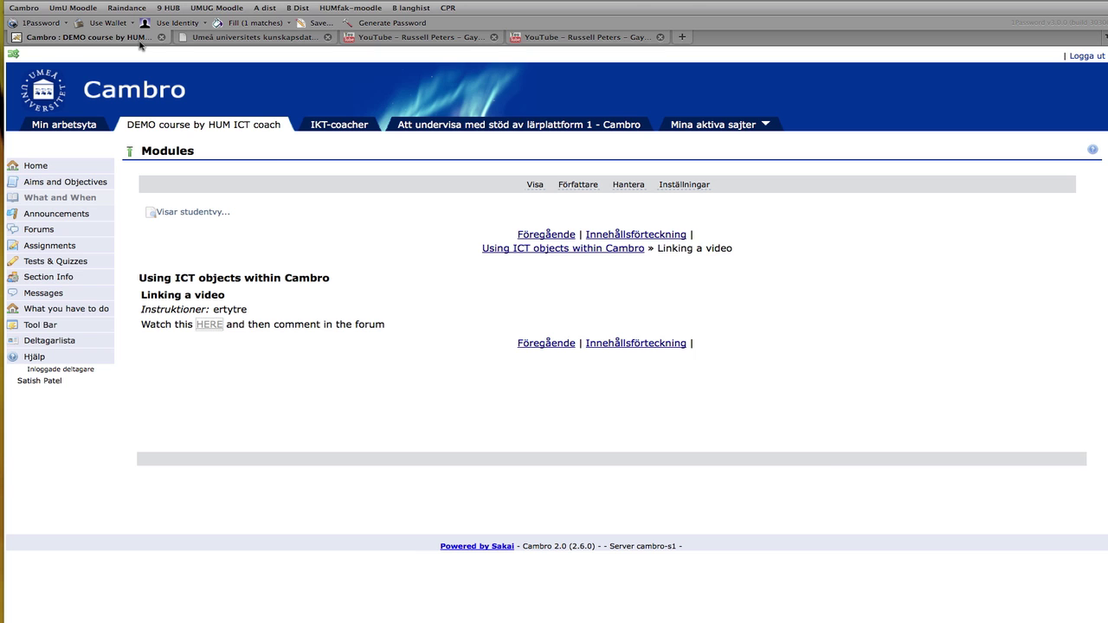